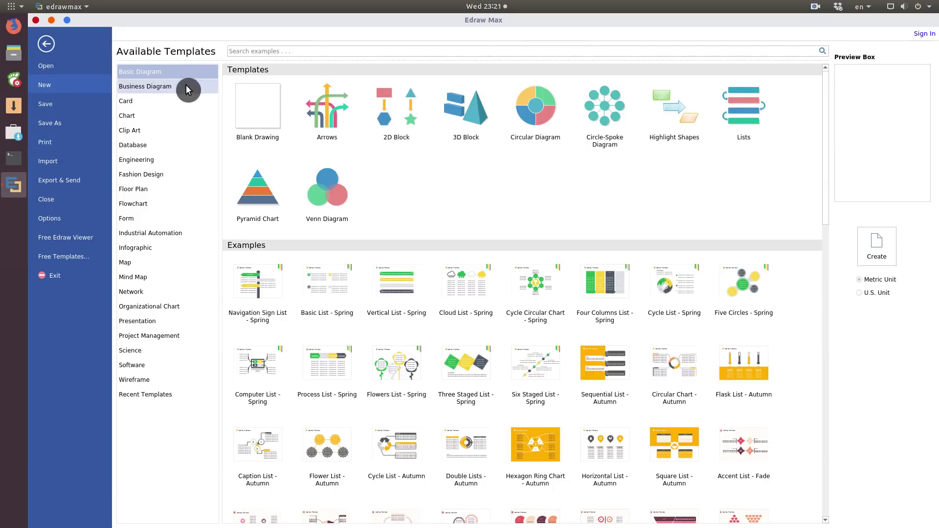
Step: Browse Business Diagram, Chart, Infographic, Presentation, Mind Map, Map, Floor Plan and Engineering templates, then go back
click(187, 88)
click(181, 116)
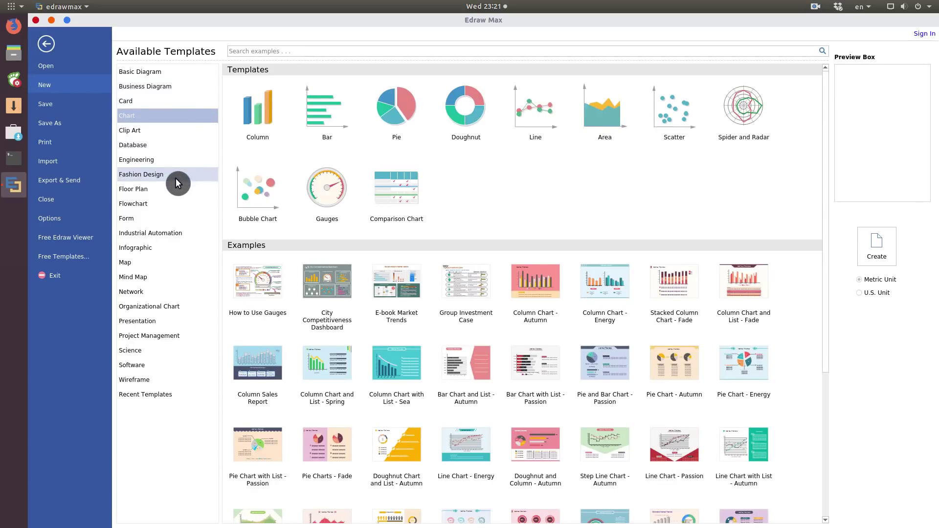
click(166, 244)
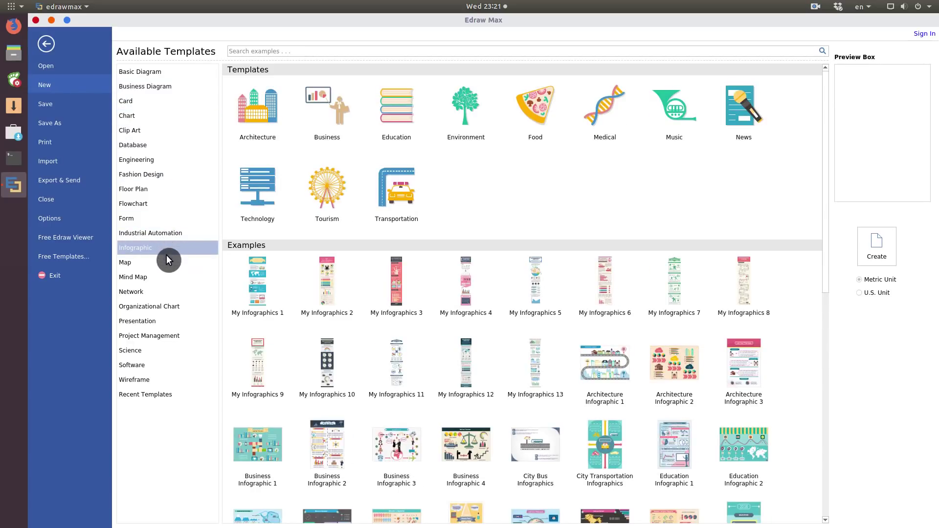
click(160, 321)
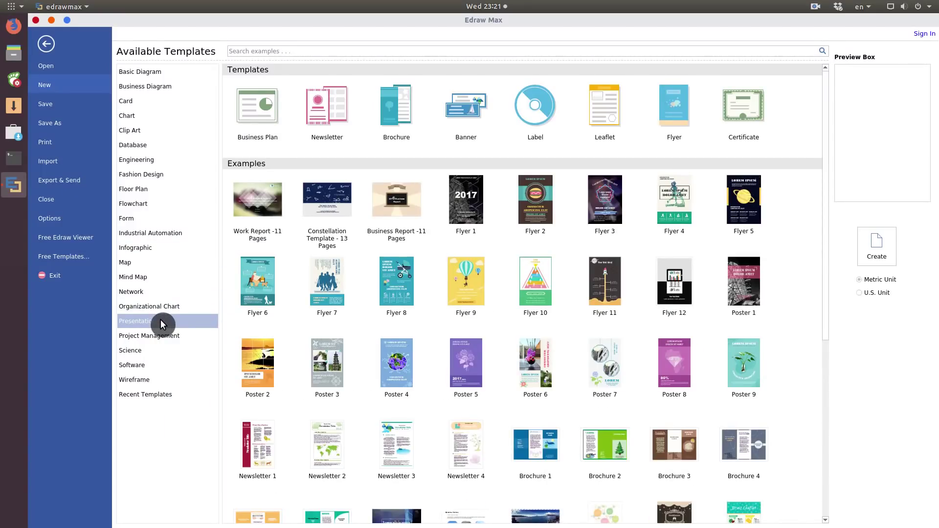
click(167, 280)
click(169, 264)
click(178, 198)
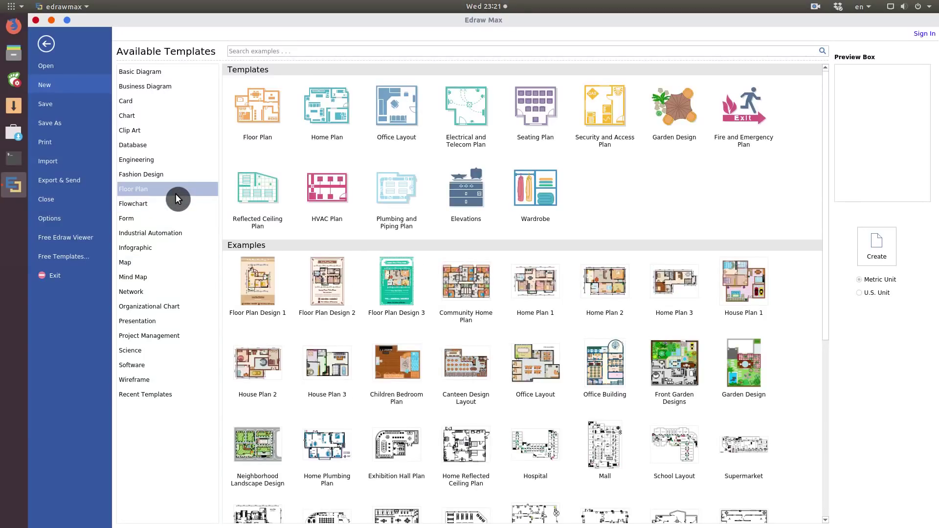
click(177, 161)
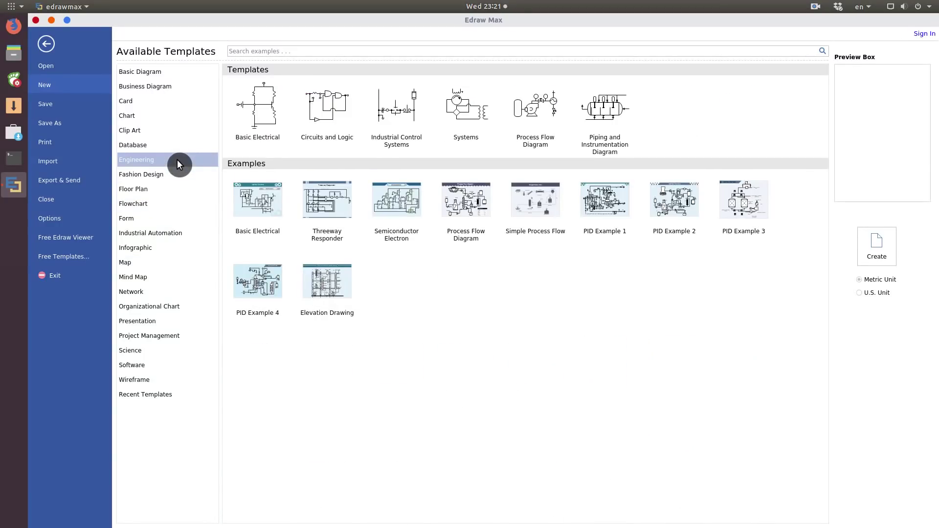
click(46, 45)
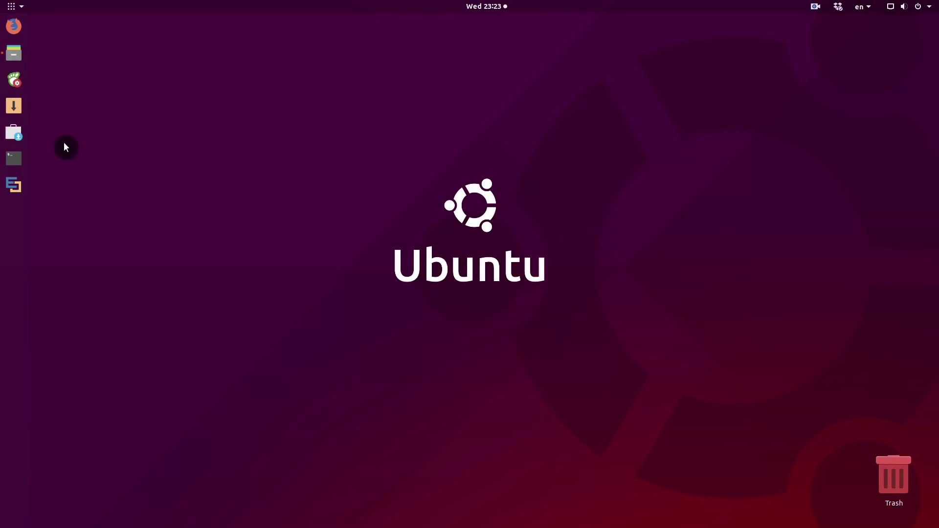
Step: Launch Edraw Max from the Ubuntu dock
click(16, 183)
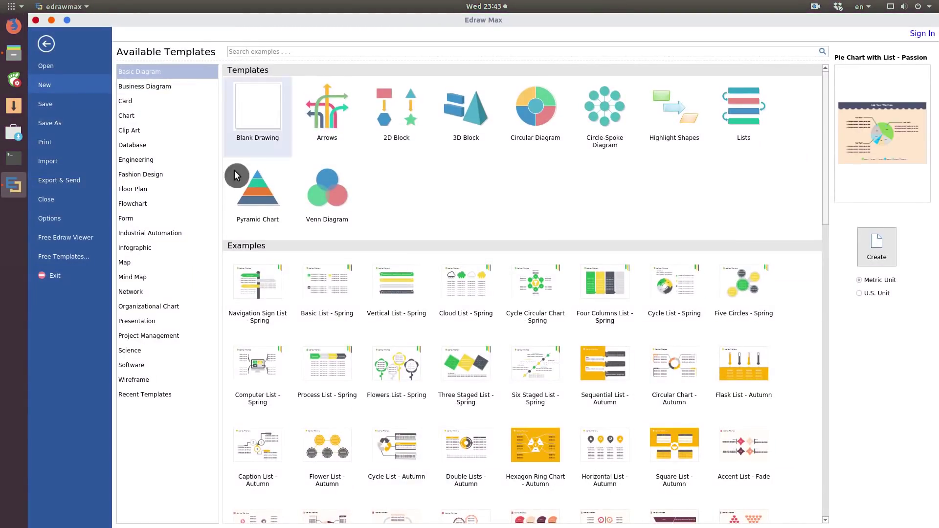
Step: Look through the Business Diagram, Card and Clip Art template categories
scroll(251, 319, down, 6)
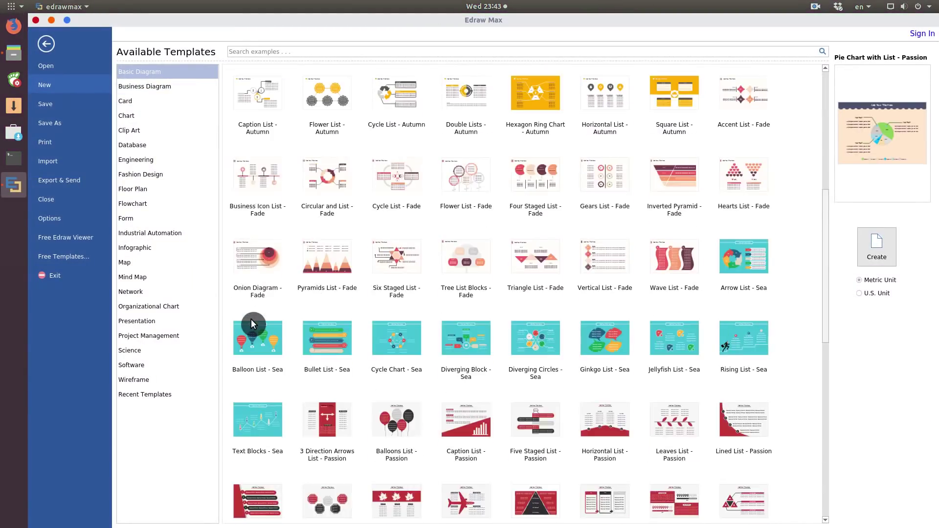
scroll(251, 319, down, 10)
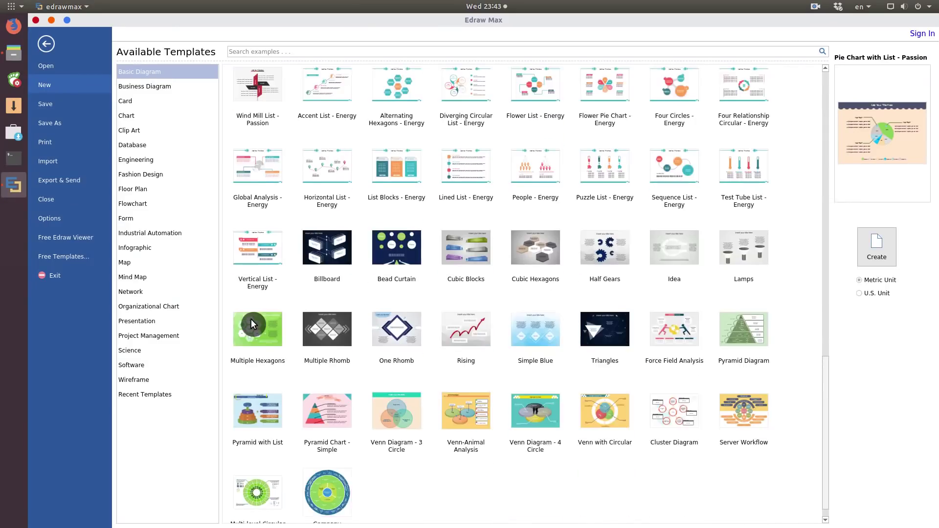
scroll(251, 319, up, 10)
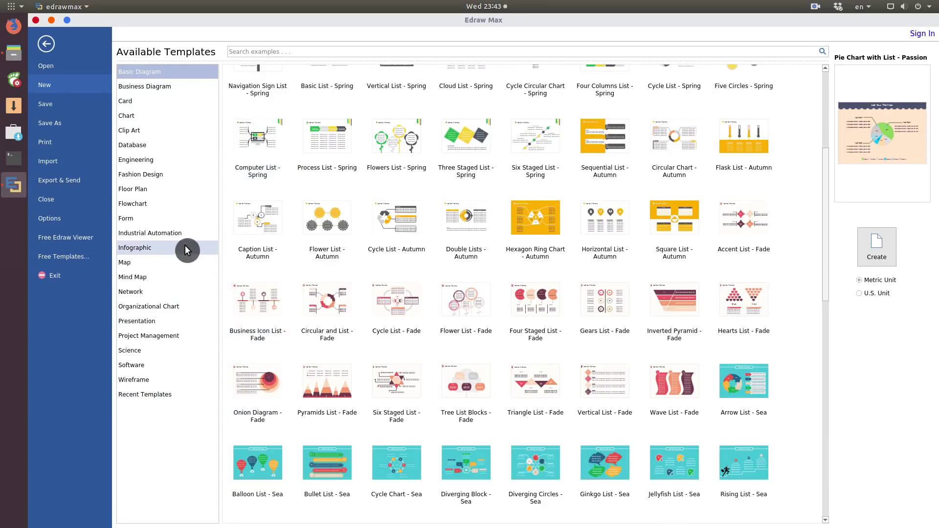
click(183, 88)
click(177, 100)
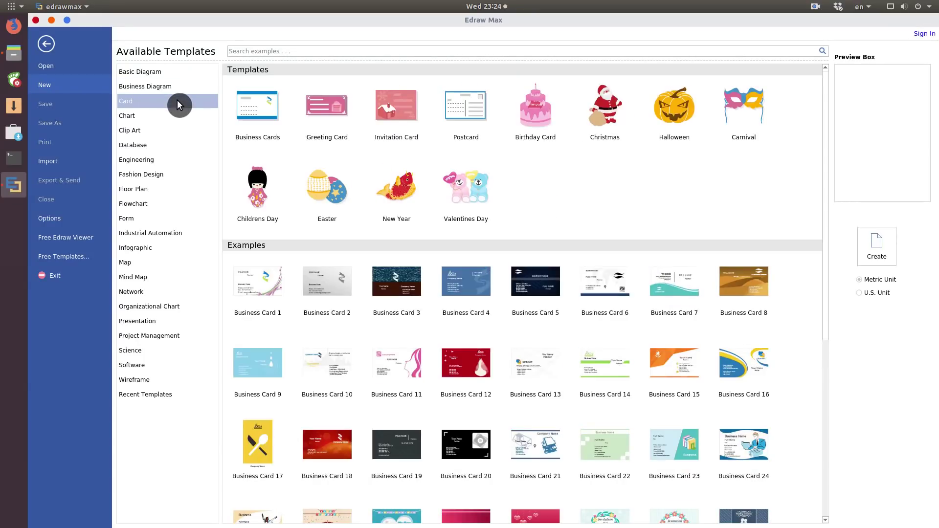
click(174, 132)
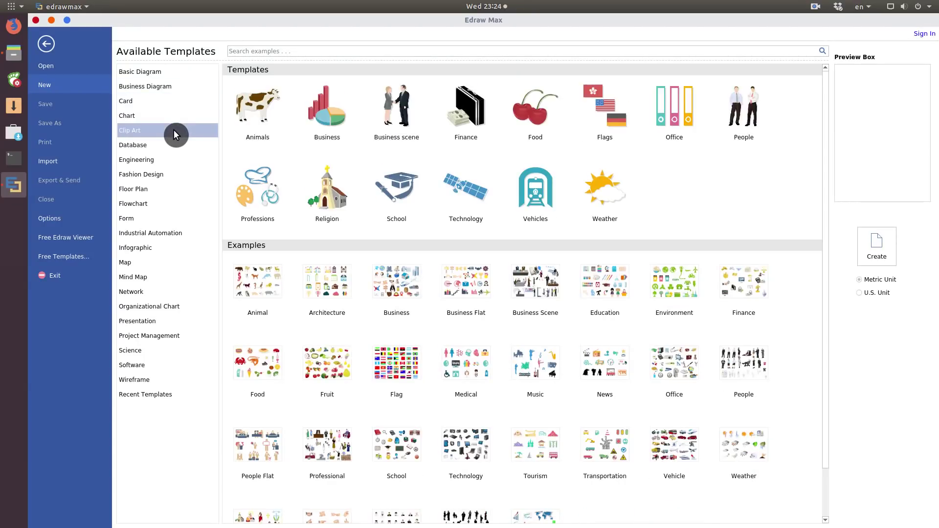
Step: Show the Floor Plan templates and select the Community Home Plan example
click(172, 189)
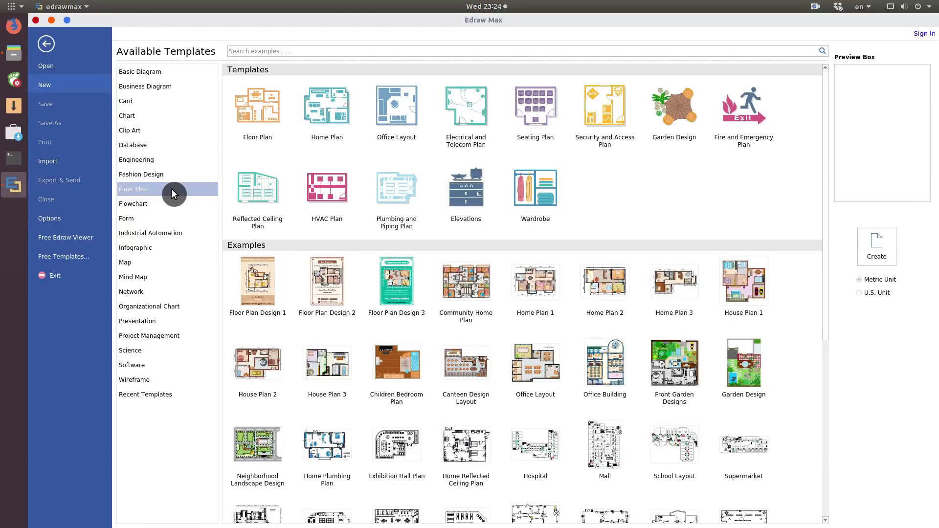
scroll(236, 232, down, 4)
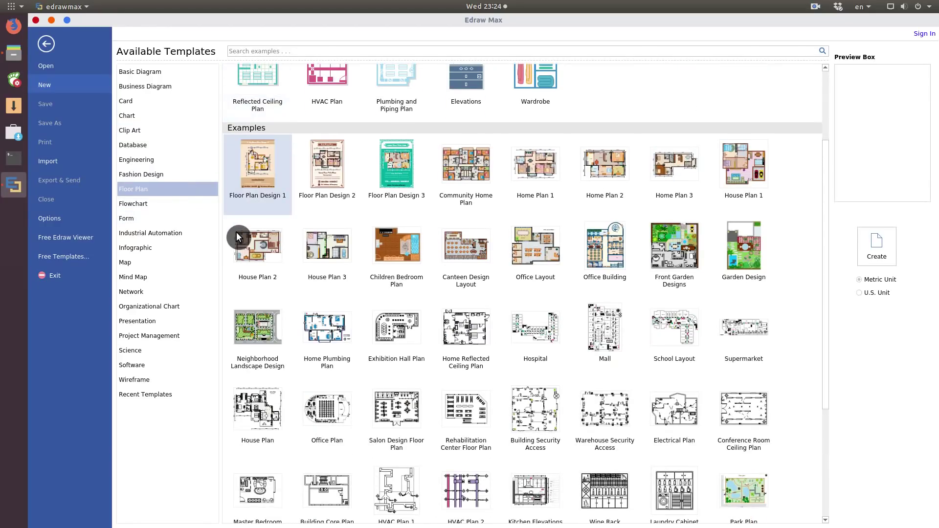
click(464, 173)
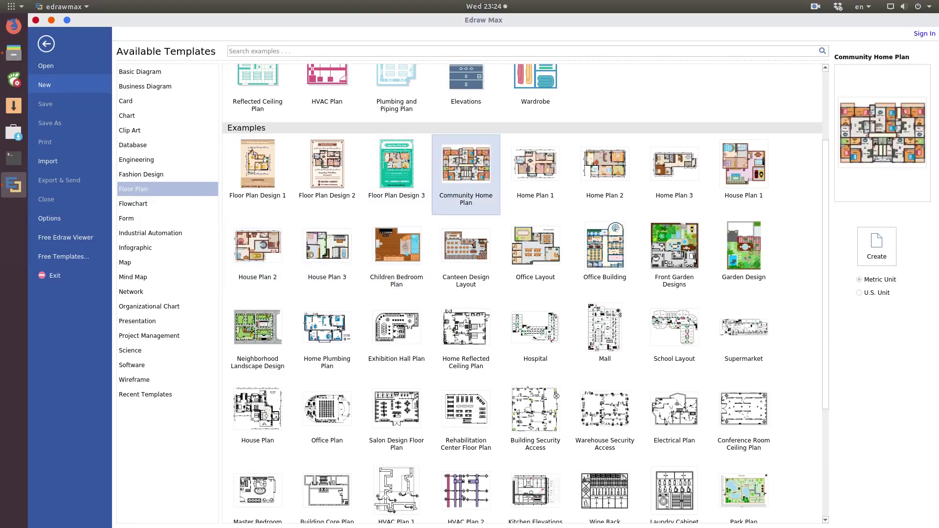
Step: Open Community Home Plan as a new drawing and flip unit E's kitchen door to swing upward
double_click(464, 172)
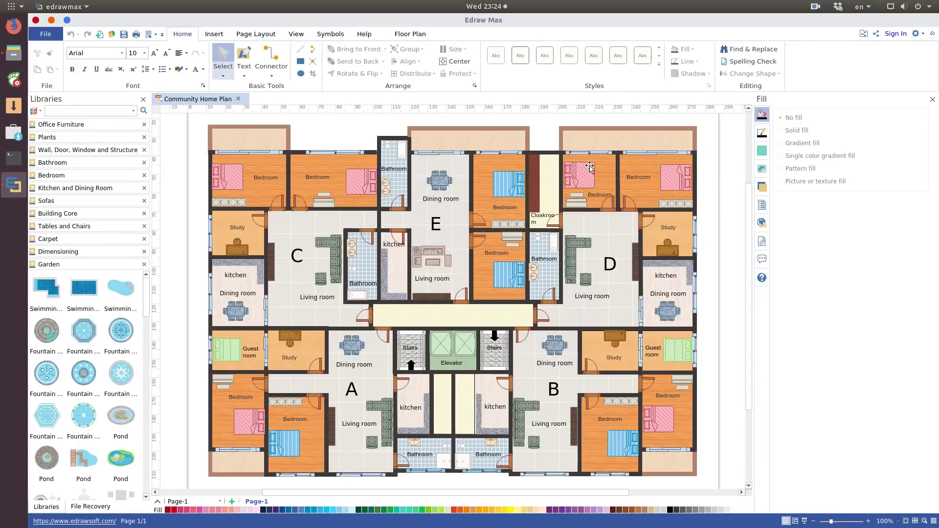
scroll(420, 288, up, 5)
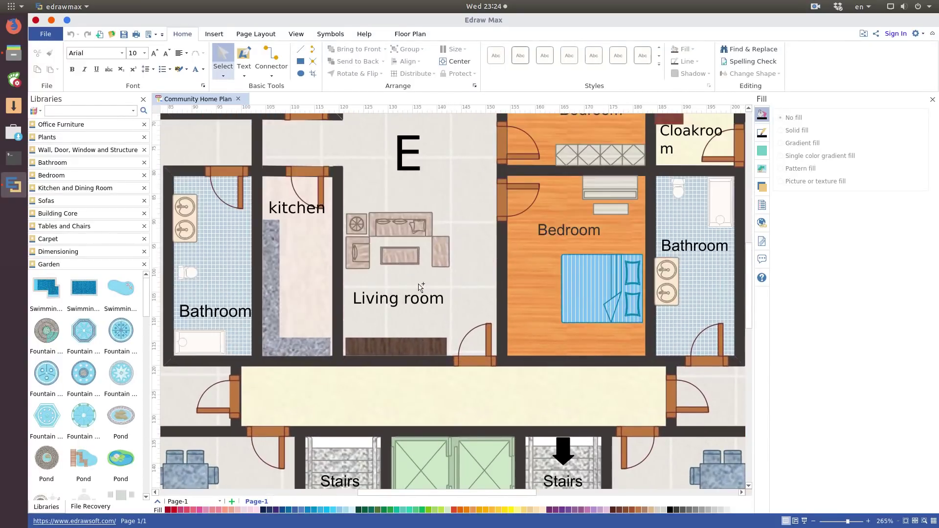
scroll(420, 288, left, 3)
click(411, 202)
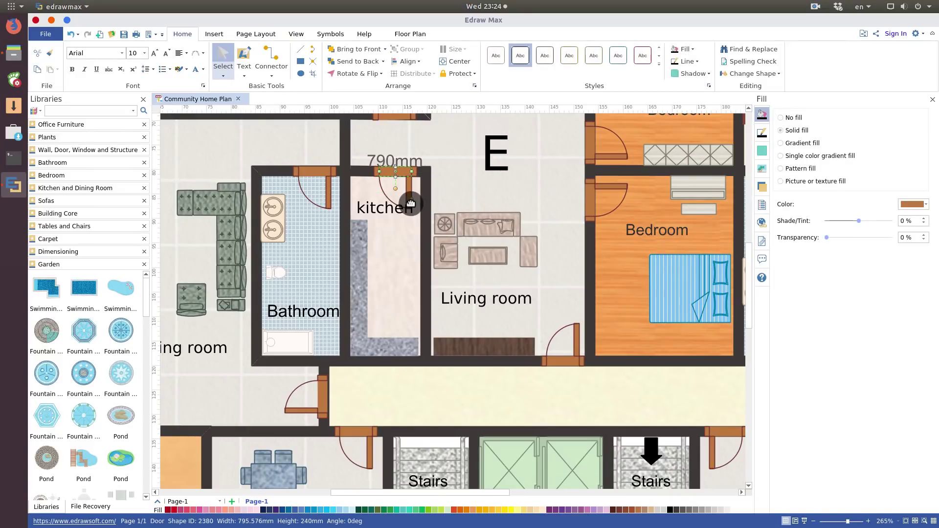
drag(411, 202, 409, 142)
click(460, 180)
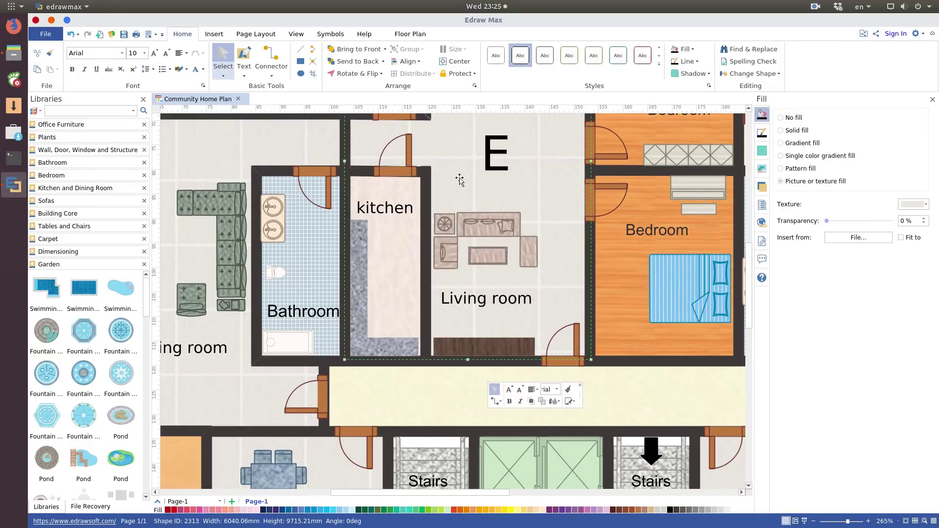
Step: Shift a living-room sofa piece toward the armchair and slide the bathroom sink right to the kitchen wall
click(487, 223)
click(488, 225)
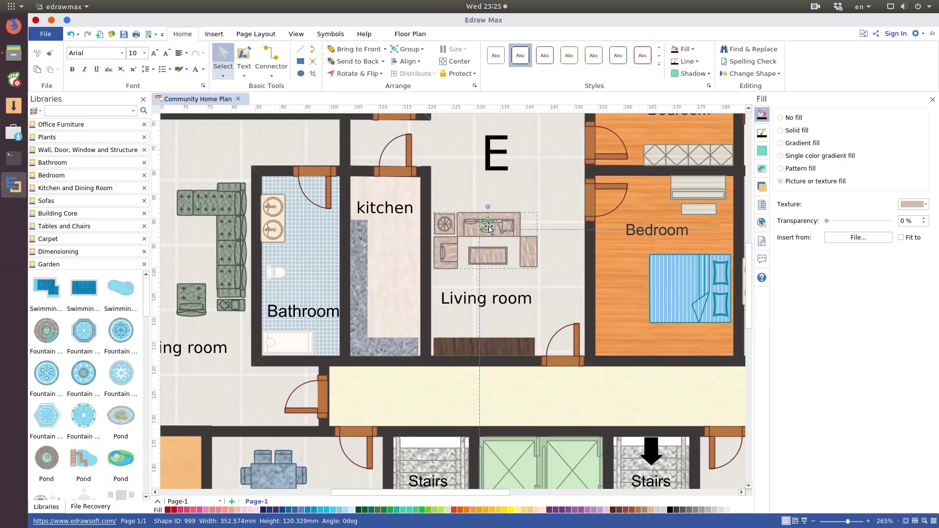
drag(489, 228, 531, 263)
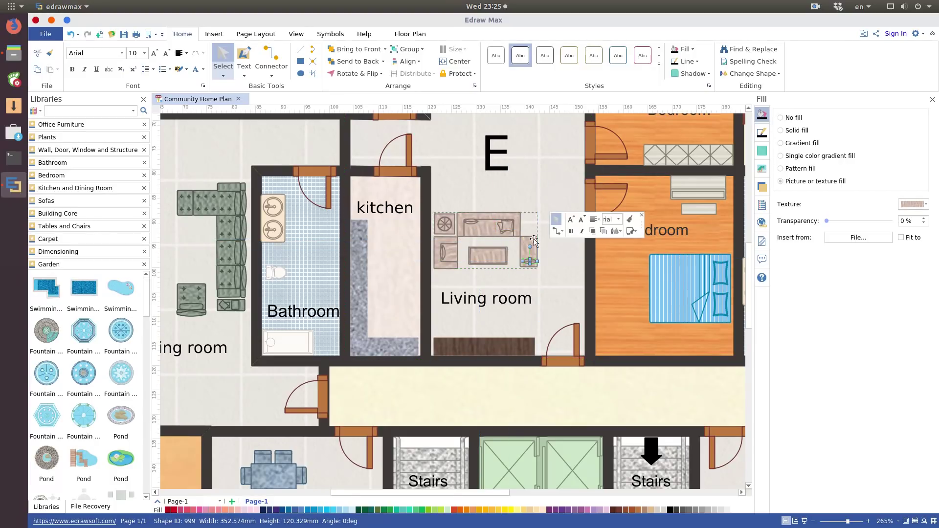
click(280, 223)
drag(280, 223, 362, 241)
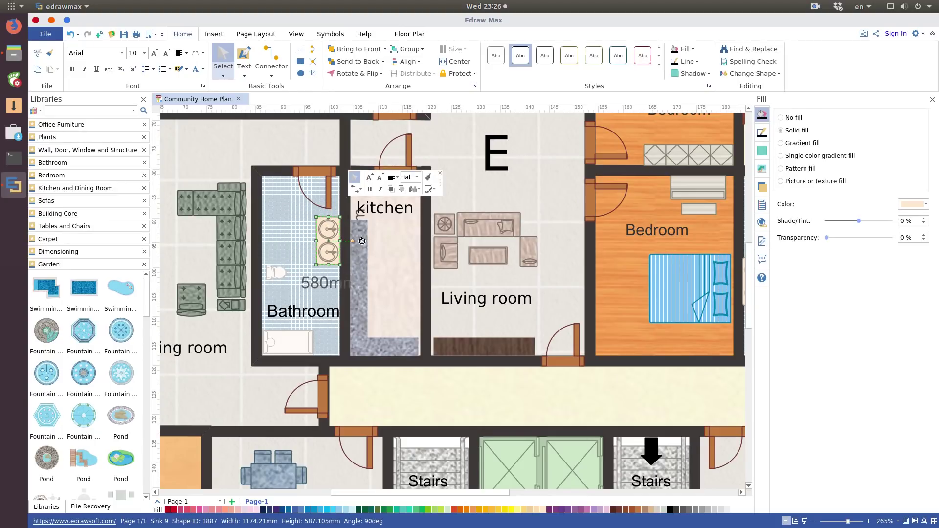
Step: Change the bathroom sink's length from 1170mm to 1570mm and its depth to 607 mm
double_click(328, 234)
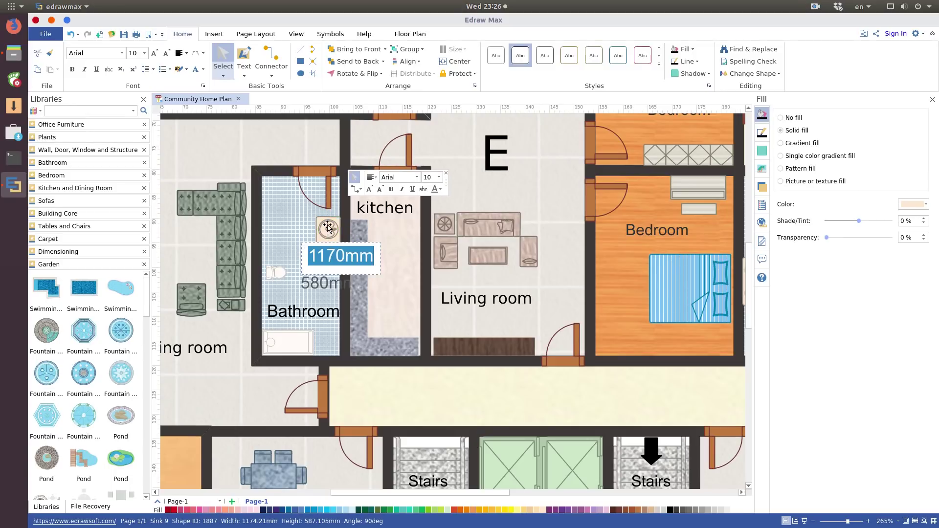
click(329, 251)
key(BackSpace)
text(5)
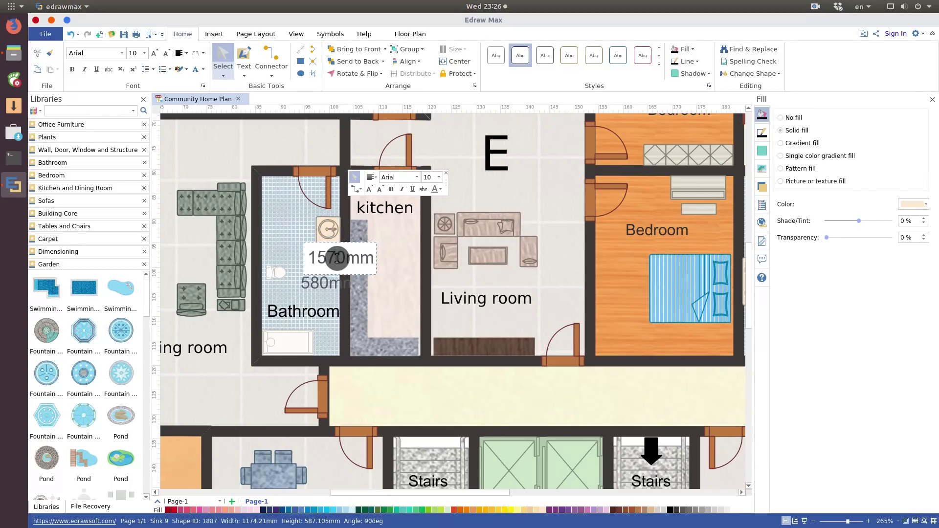
click(385, 262)
click(331, 244)
click(321, 293)
click(315, 289)
text(607)
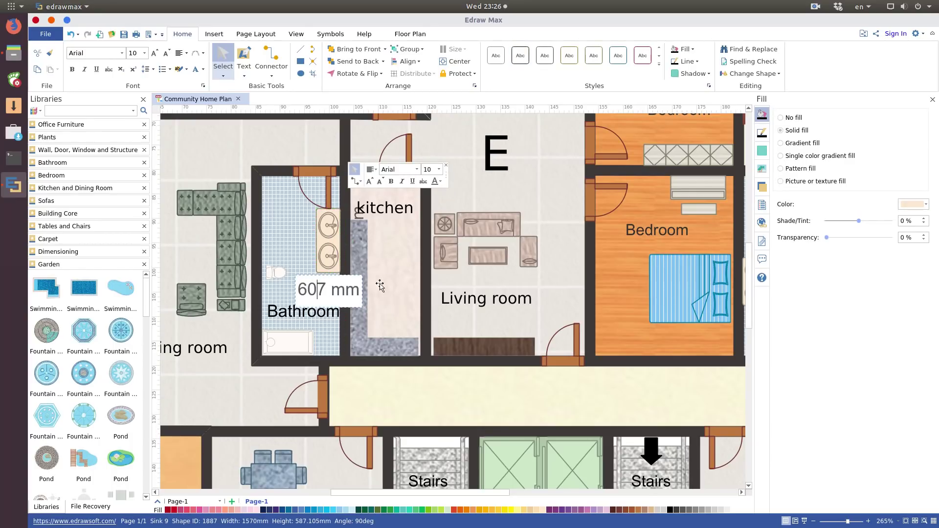
click(399, 276)
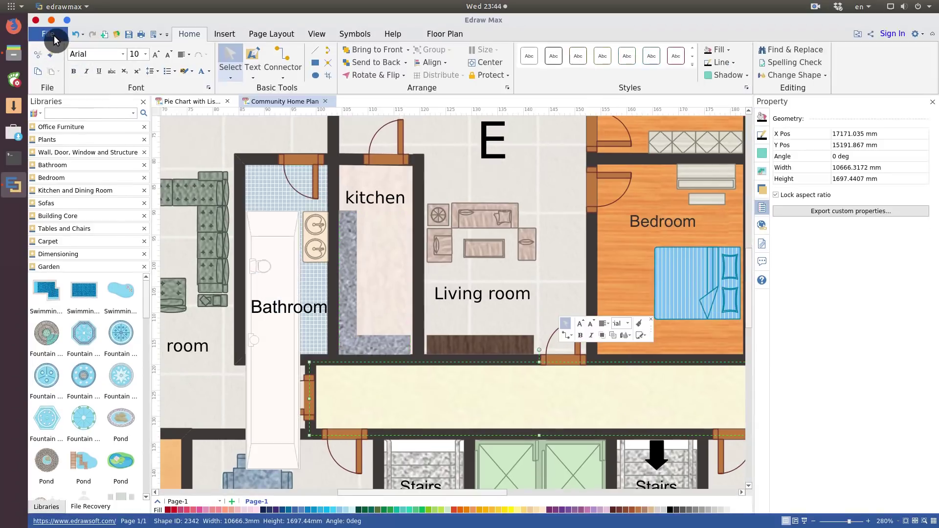
Step: Open the Dmaic Model example from the Business Diagram templates as a new document
click(45, 33)
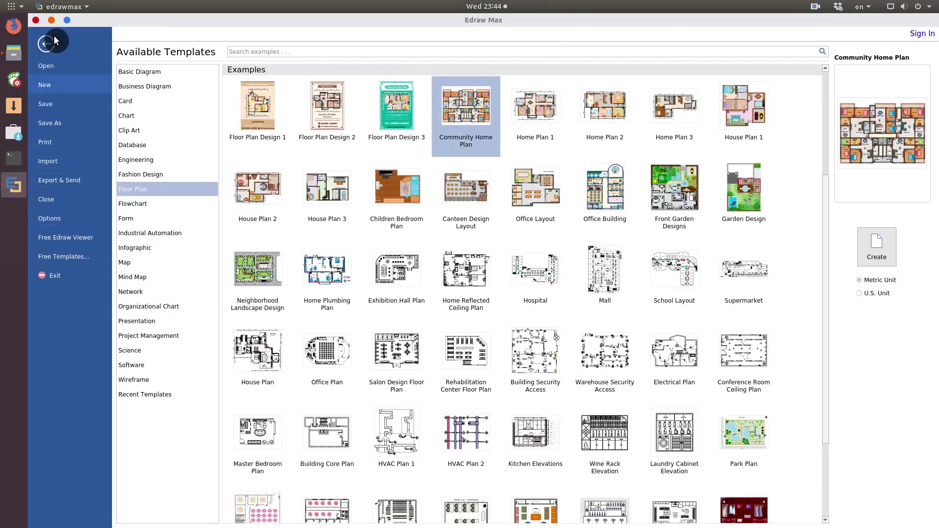
click(166, 91)
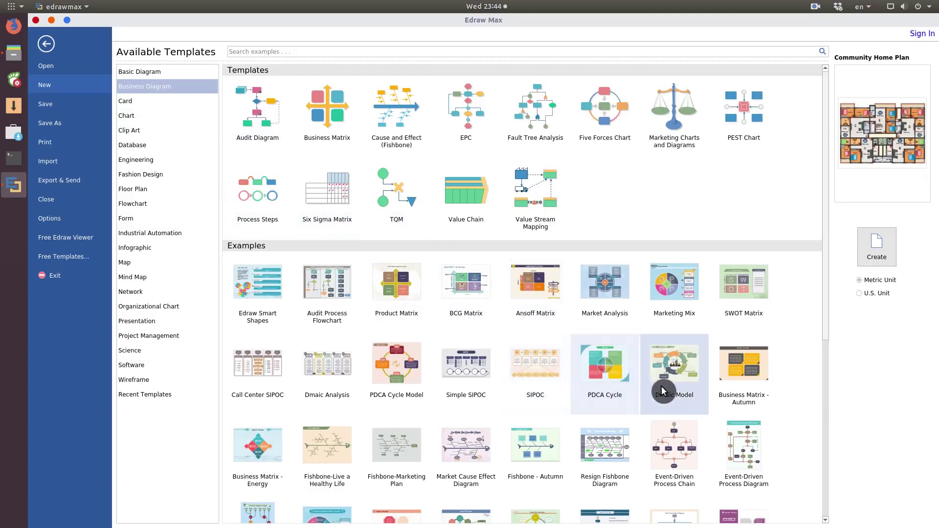
click(673, 377)
double_click(673, 376)
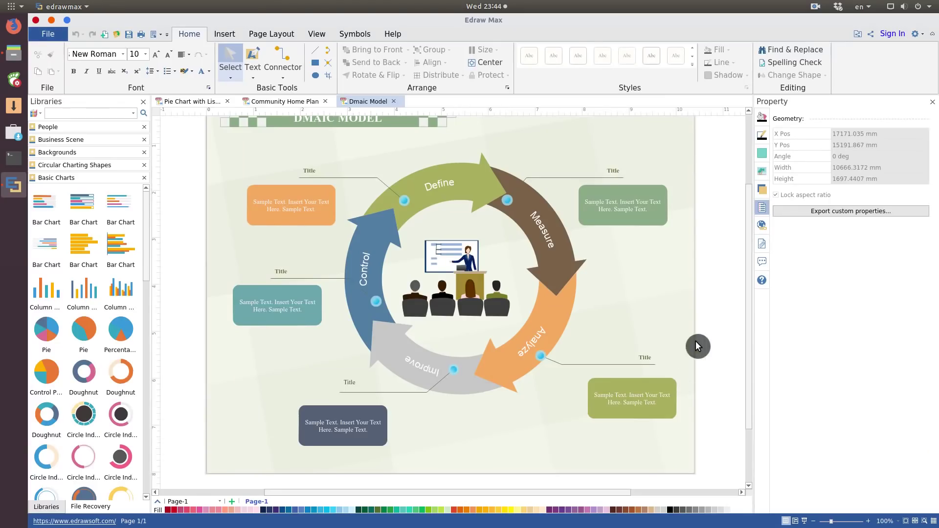
Step: Rotate the DMAIC ring so Analyze is on top, then pull that arrow outward and fill it dark blue
scroll(752, 324, up, 1)
click(561, 293)
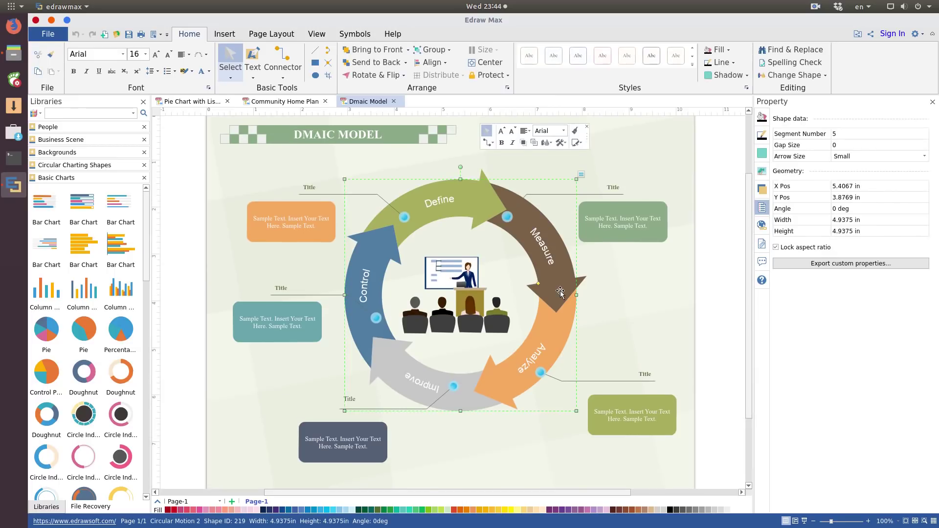
drag(539, 288, 424, 239)
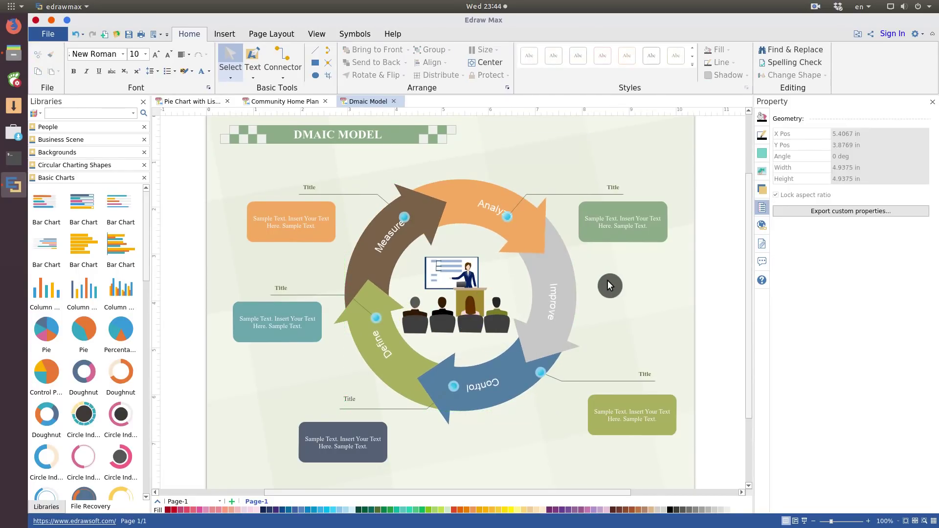
click(494, 210)
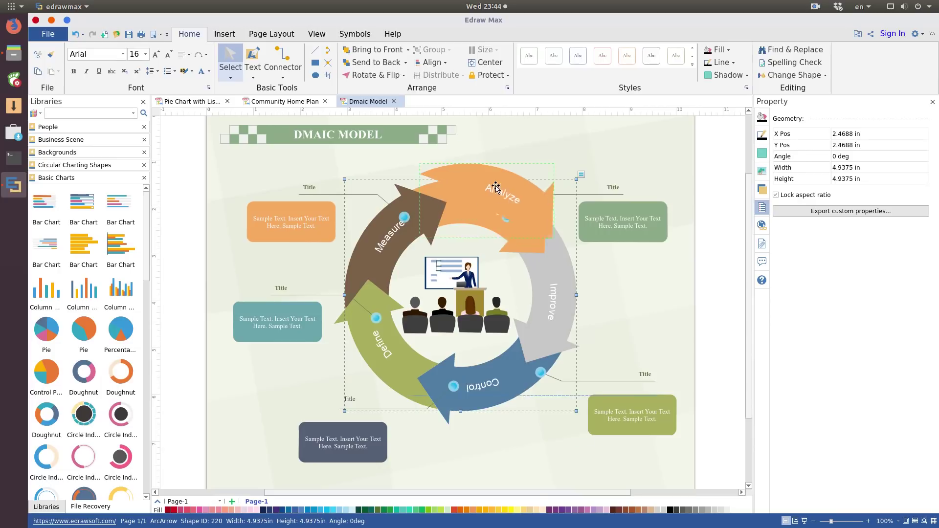
drag(495, 208, 495, 174)
click(495, 510)
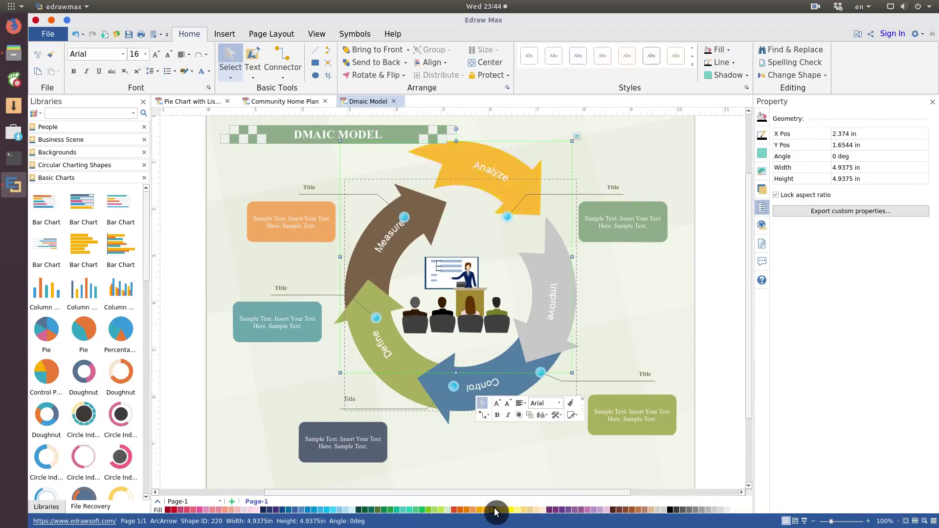
Step: Place the Man 2 businessman figure from the People library at the diagram's left
click(294, 512)
click(630, 319)
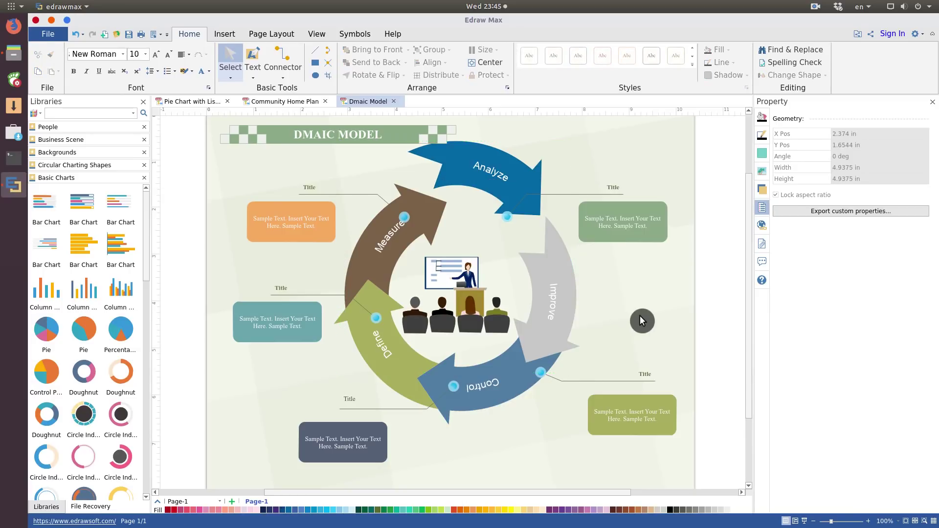
click(60, 127)
drag(83, 152, 238, 245)
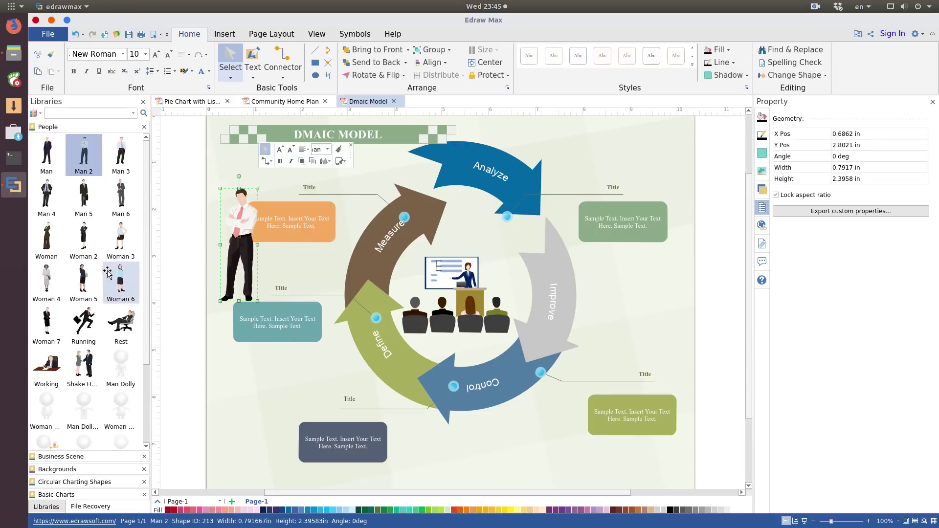
Step: Add the Partners meeting scene at the right and a light blue page background
click(86, 456)
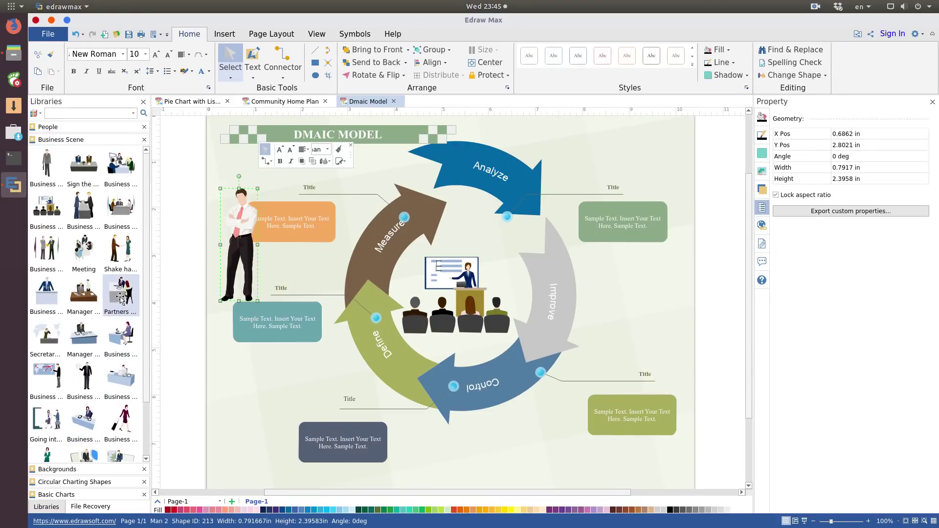
drag(121, 294, 633, 309)
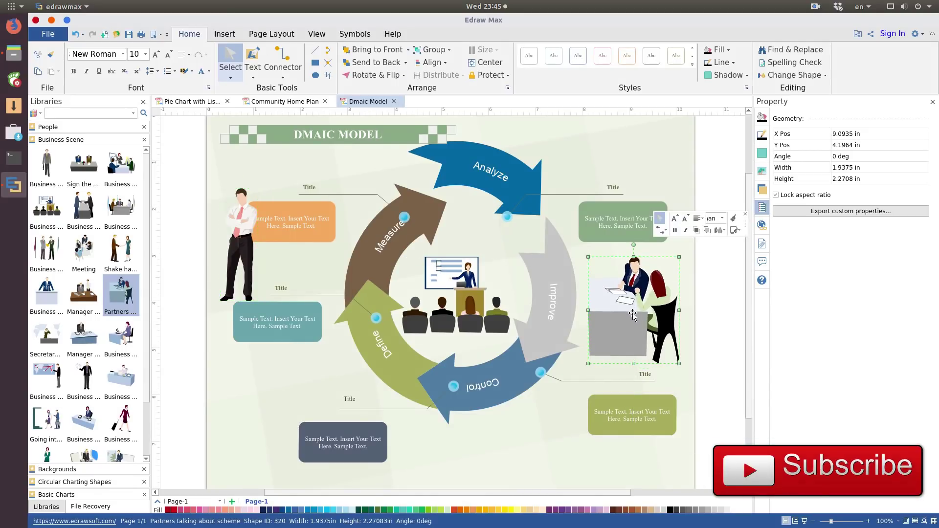
click(67, 477)
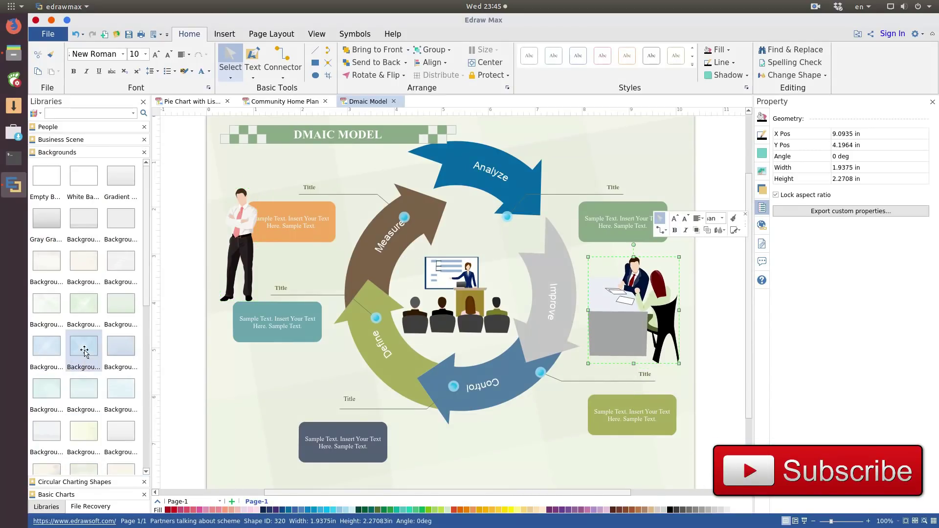
drag(84, 348, 445, 308)
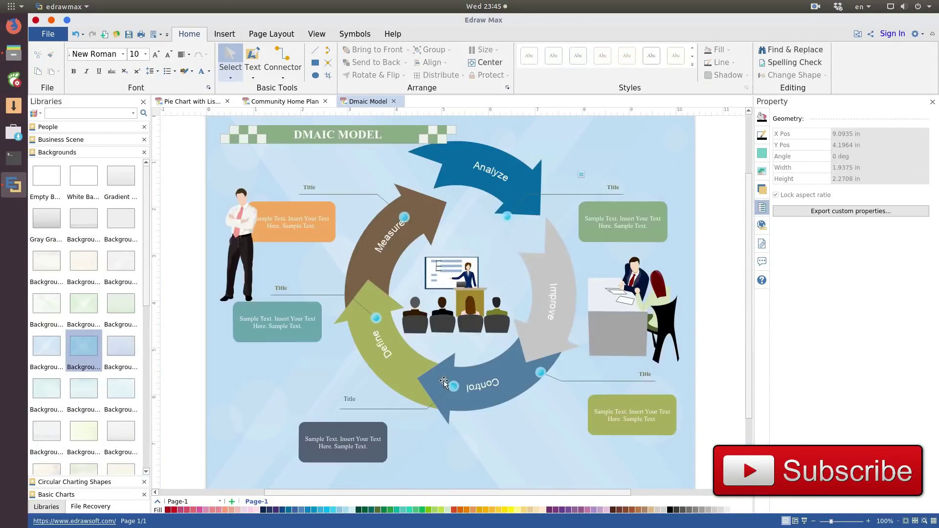
click(57, 482)
scroll(87, 382, down, 5)
scroll(87, 382, up, 5)
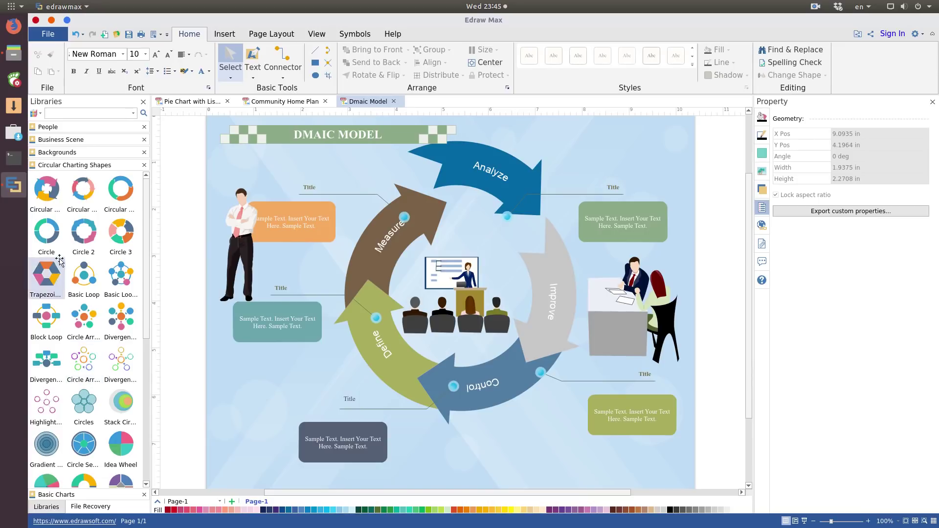
Step: Add the Professions clip art and Business - Flat infographic libraries to the shape panel
click(37, 115)
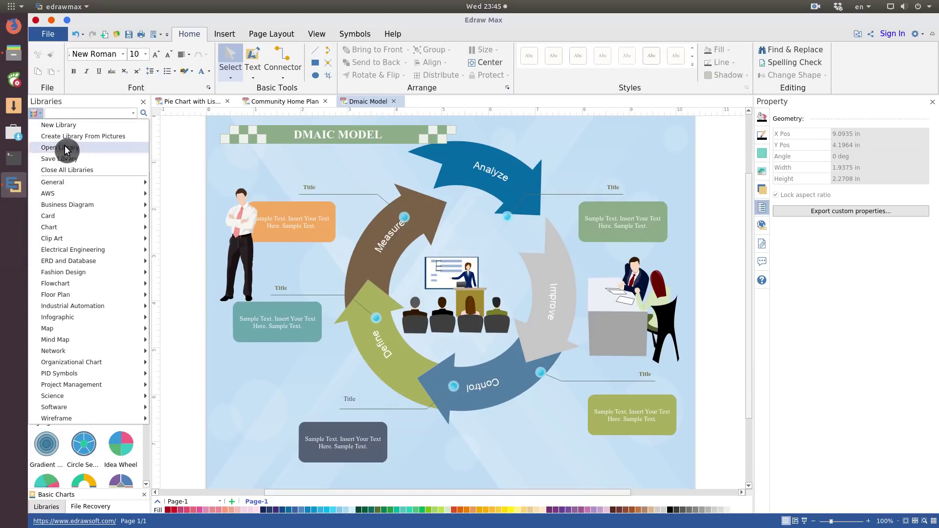
mouse_move(87, 238)
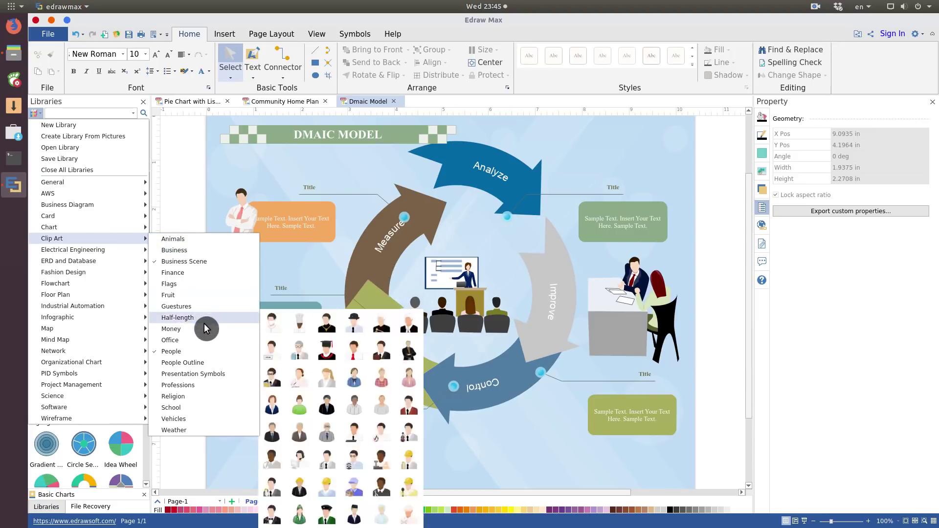
click(207, 385)
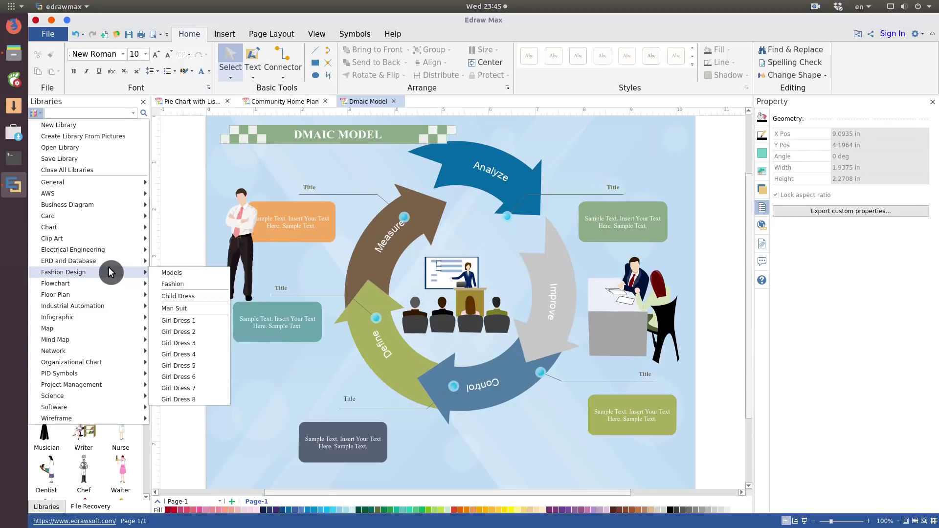
mouse_move(102, 316)
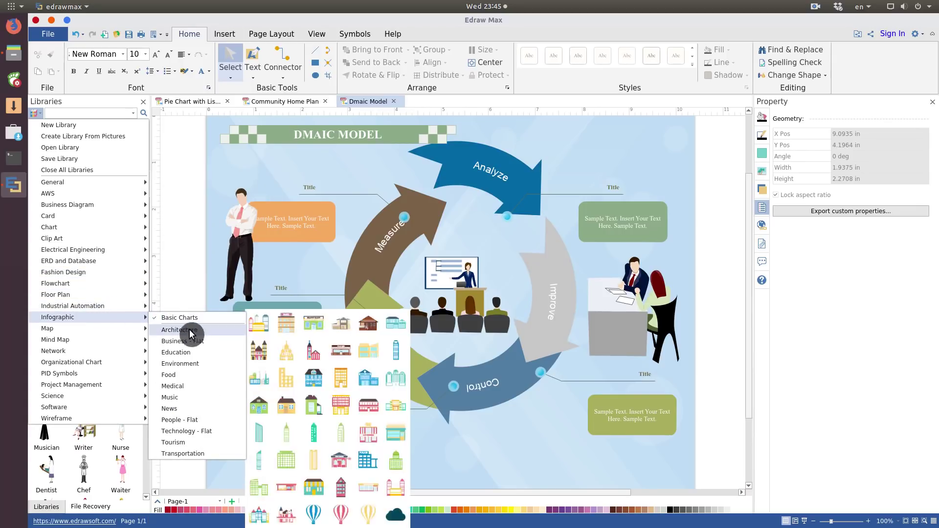
click(219, 342)
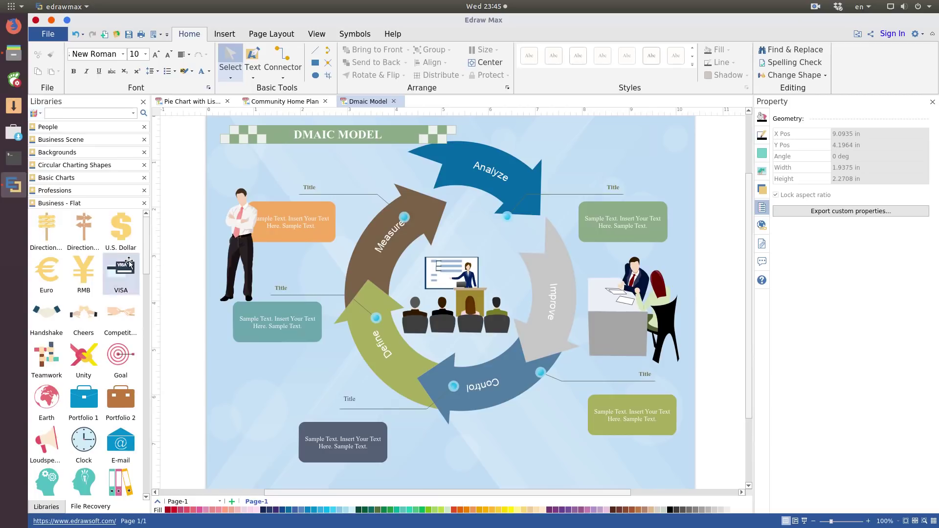
click(83, 193)
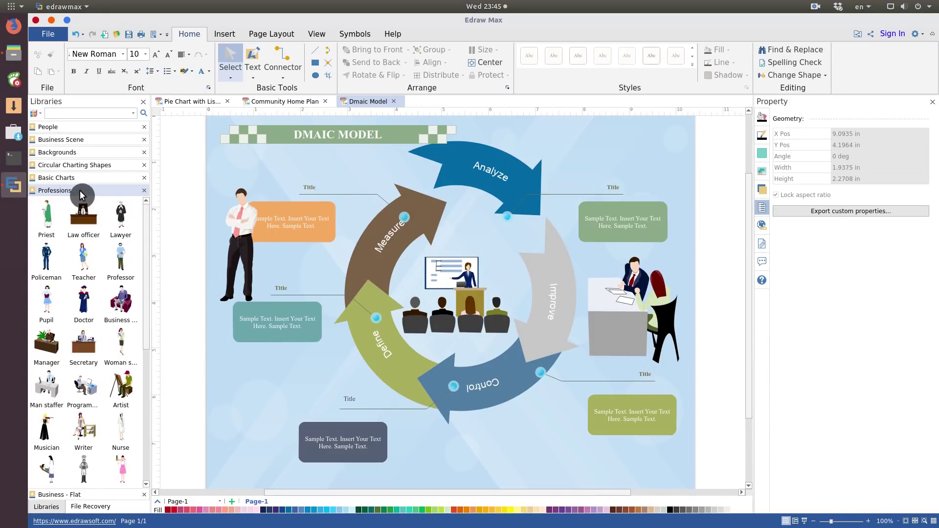
Step: In the Pie Chart with List drawing, change the green slice's label from 35% to 15%
click(182, 101)
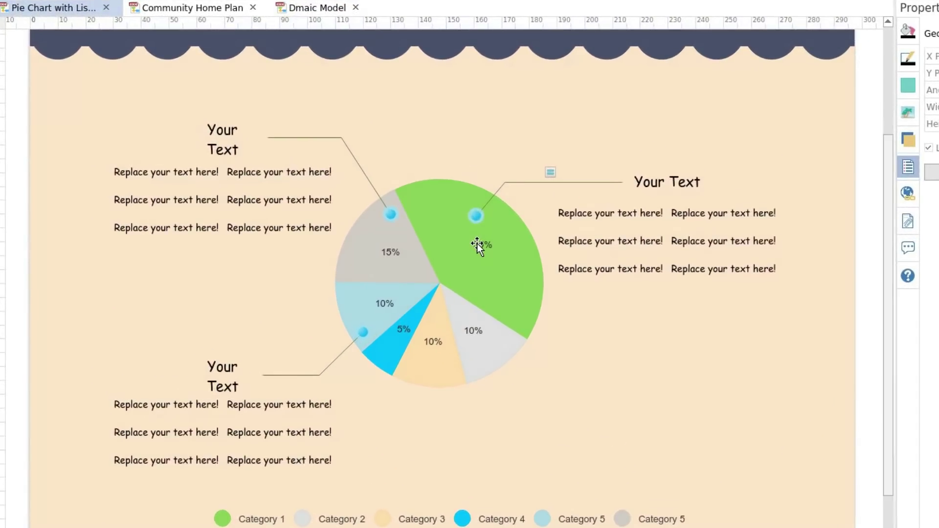
double_click(478, 259)
click(479, 244)
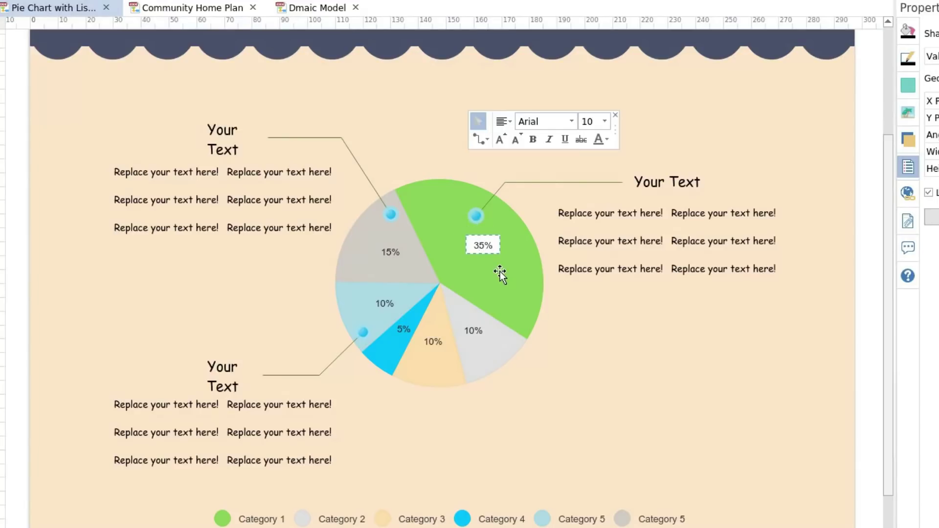
click(587, 324)
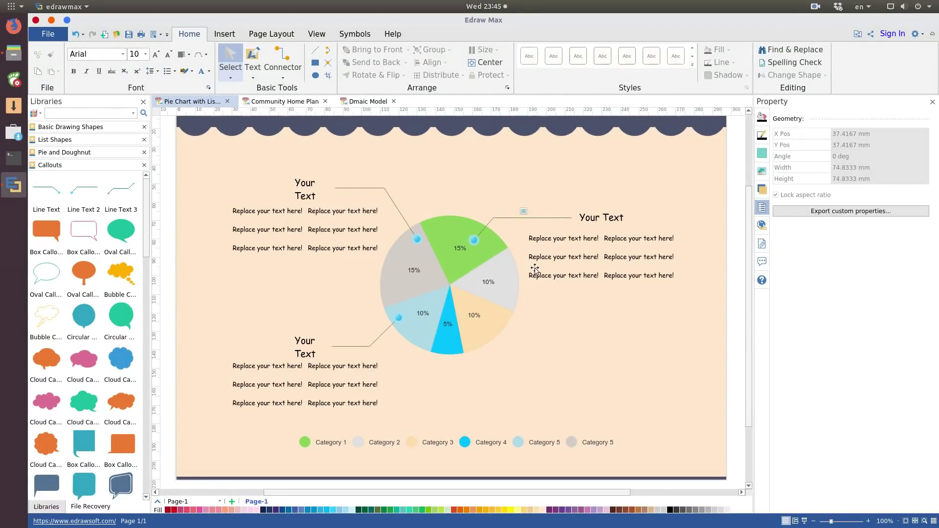
Step: Open the chart's Load Data from File dialog and cancel it without loading anything
click(550, 173)
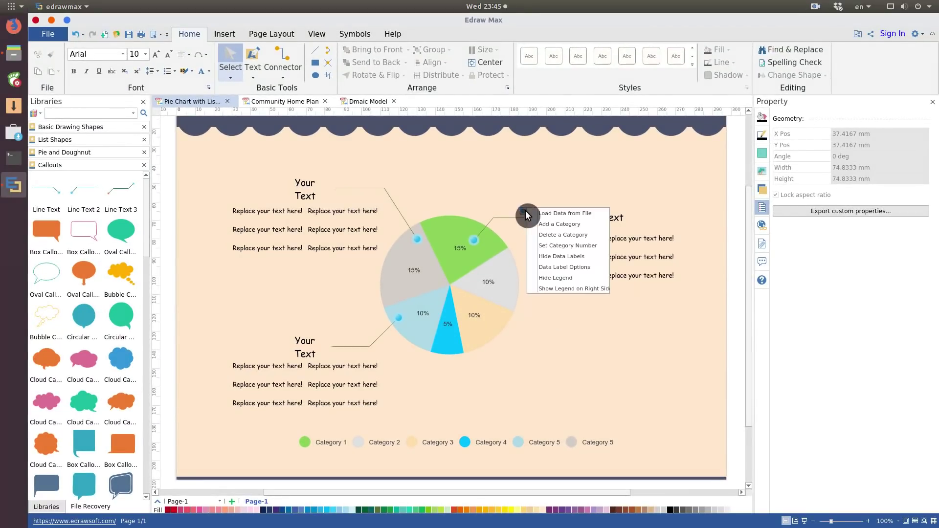
click(577, 214)
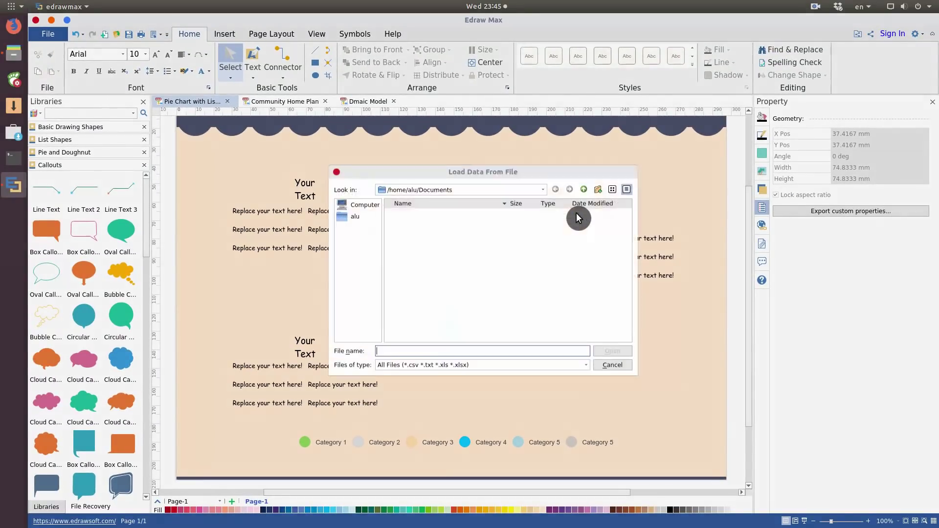
click(612, 366)
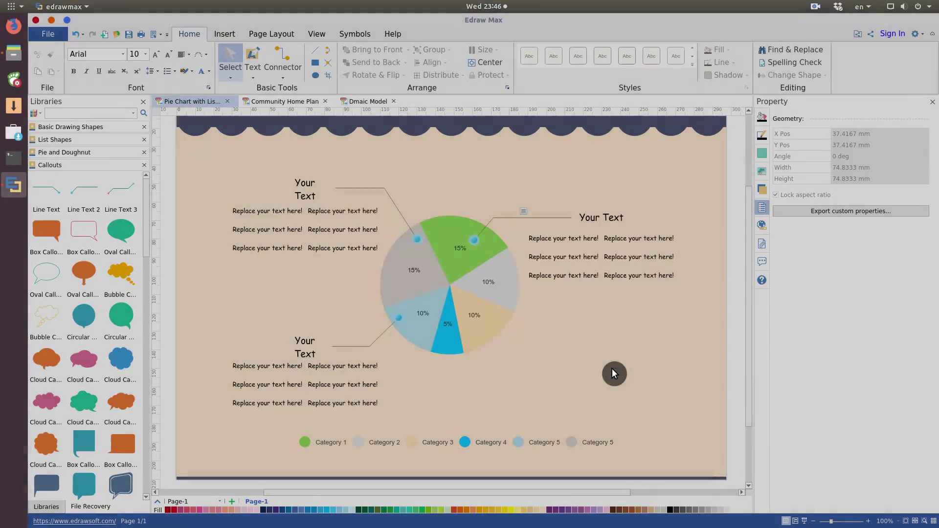
Step: Return to the DMAIC Model drawing, exit the green text box unchanged, and show the Insert options
click(366, 102)
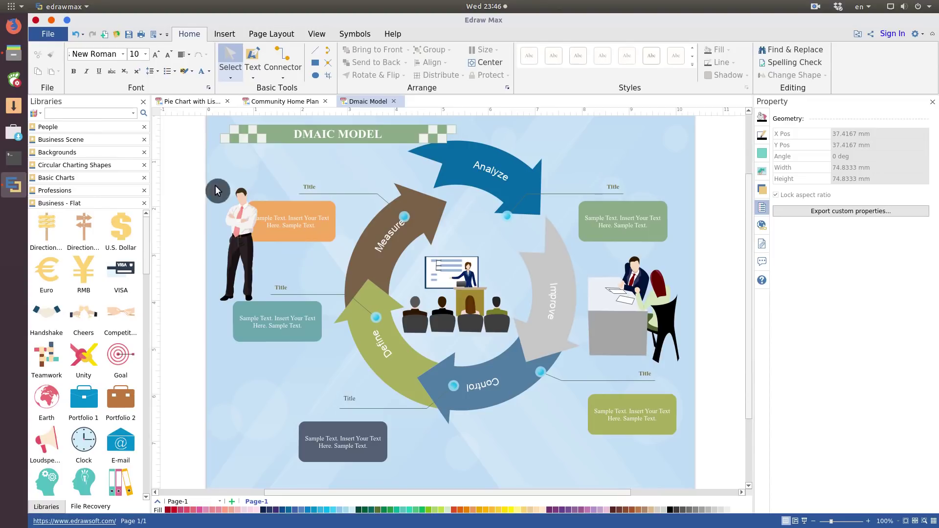
double_click(612, 222)
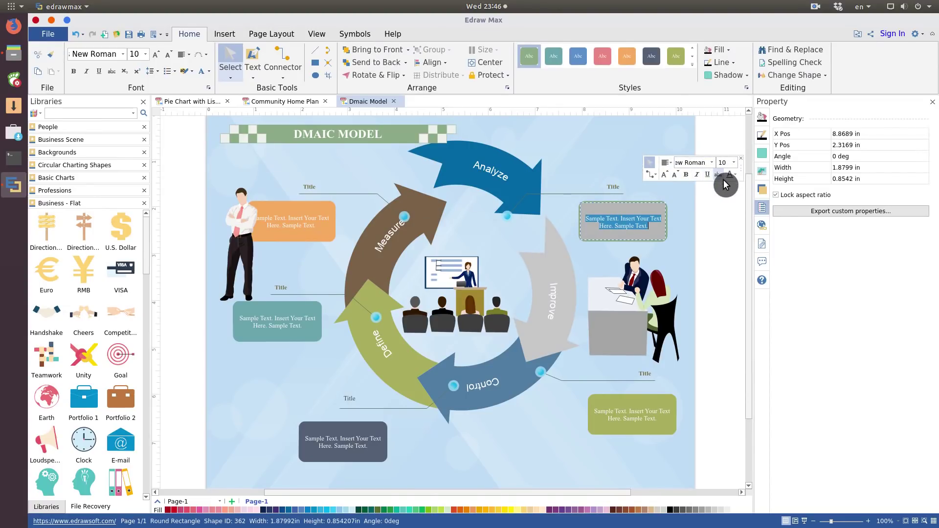
click(723, 225)
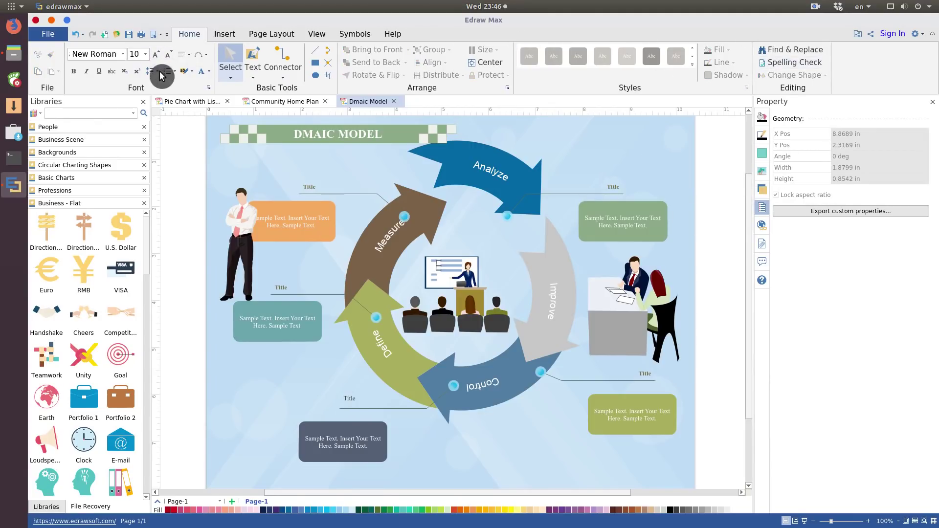
click(222, 37)
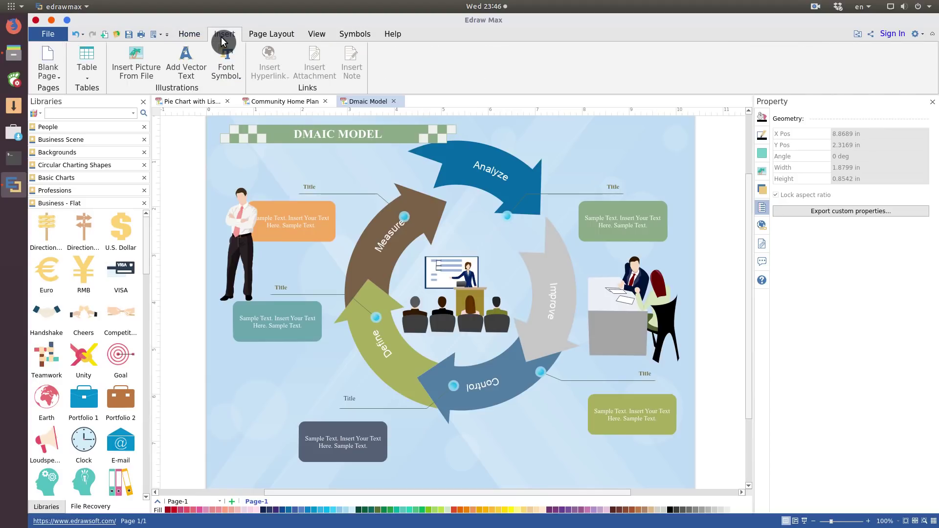
Step: Apply a brighter built-in theme: orange Measure and Define, red Improve, slate Control arrows, coral title
click(267, 37)
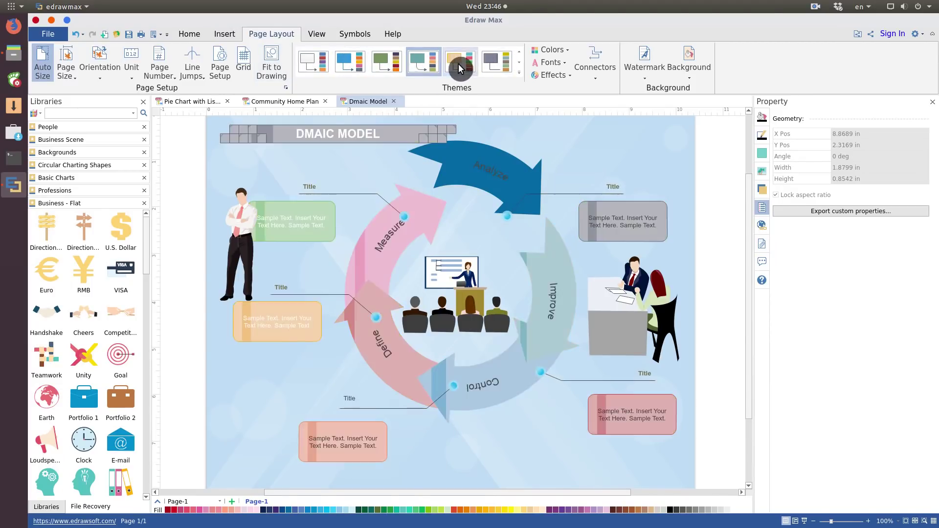
click(519, 72)
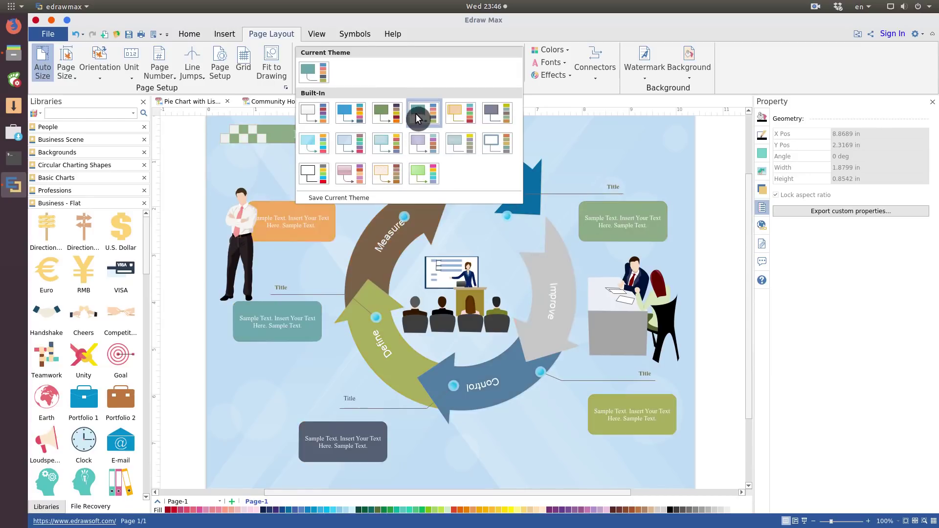
click(404, 115)
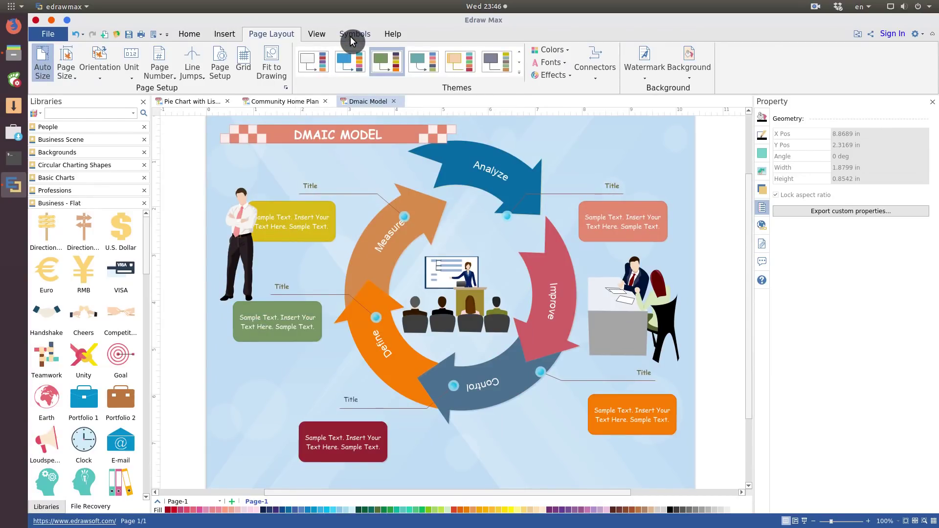
click(353, 35)
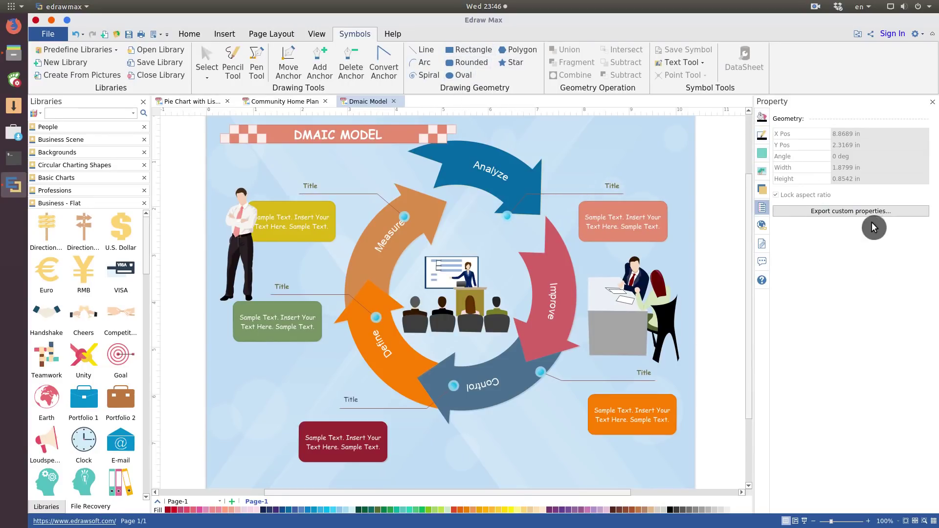
Step: Step through the side-bar pages (Line, Shadow, Picture, Layer, Hyperlink, Comments, Help), ending on Fill
click(764, 141)
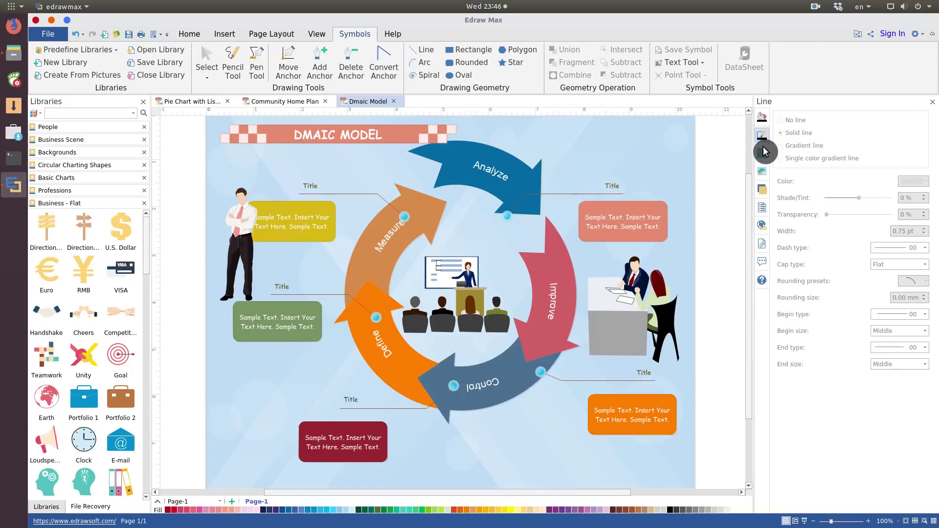
click(762, 153)
click(764, 172)
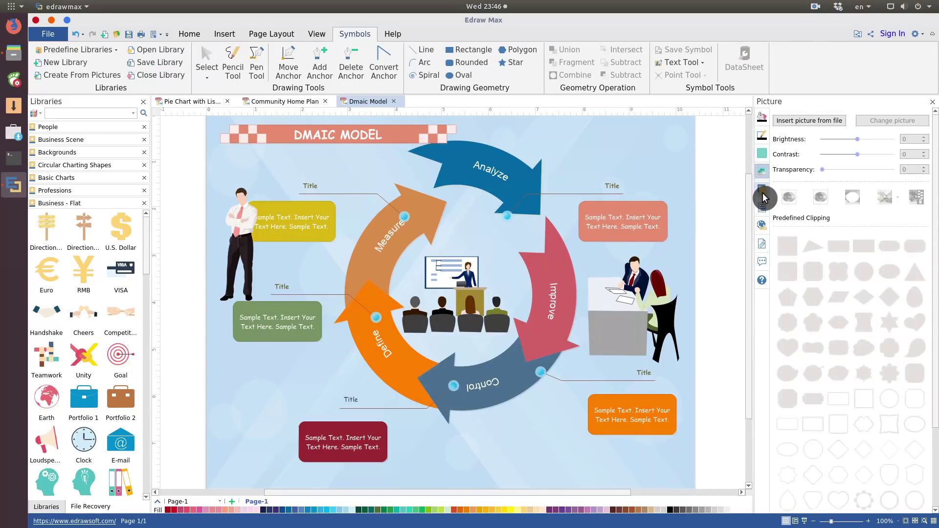
click(764, 190)
click(763, 208)
click(763, 225)
click(764, 243)
click(763, 262)
click(763, 282)
click(696, 120)
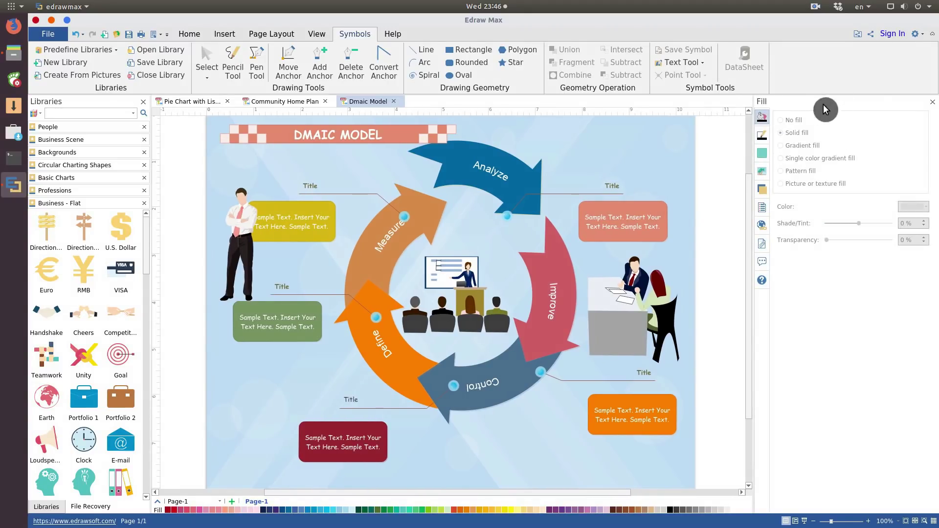
Step: Look over the gear menu's Style and Font interface appearance options
click(917, 35)
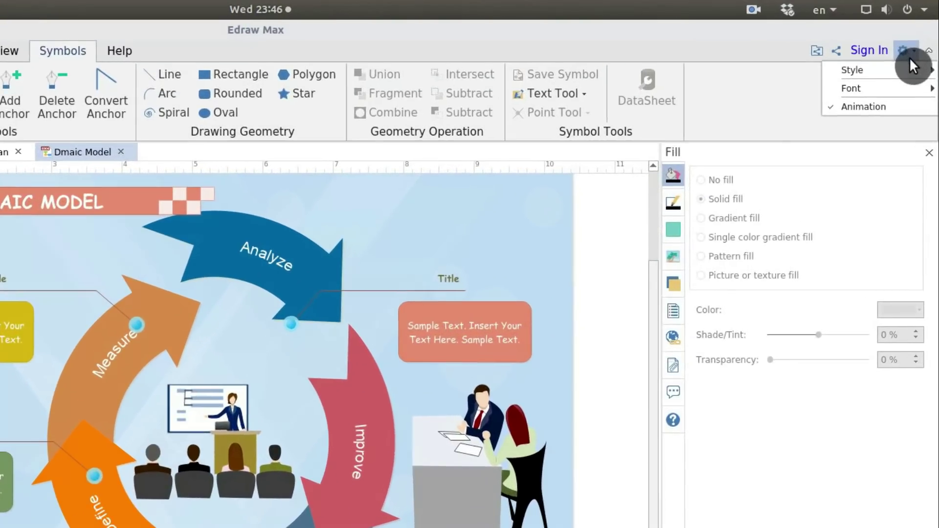
mouse_move(908, 69)
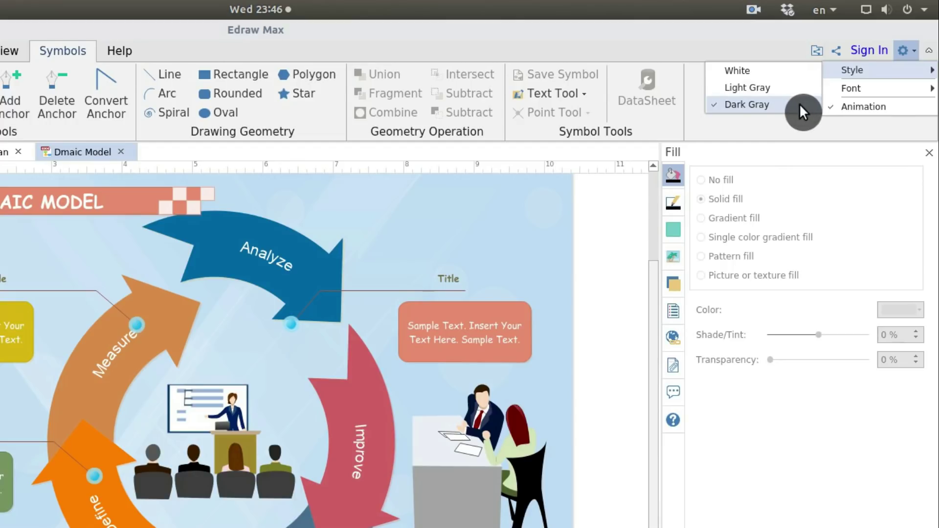
mouse_move(855, 88)
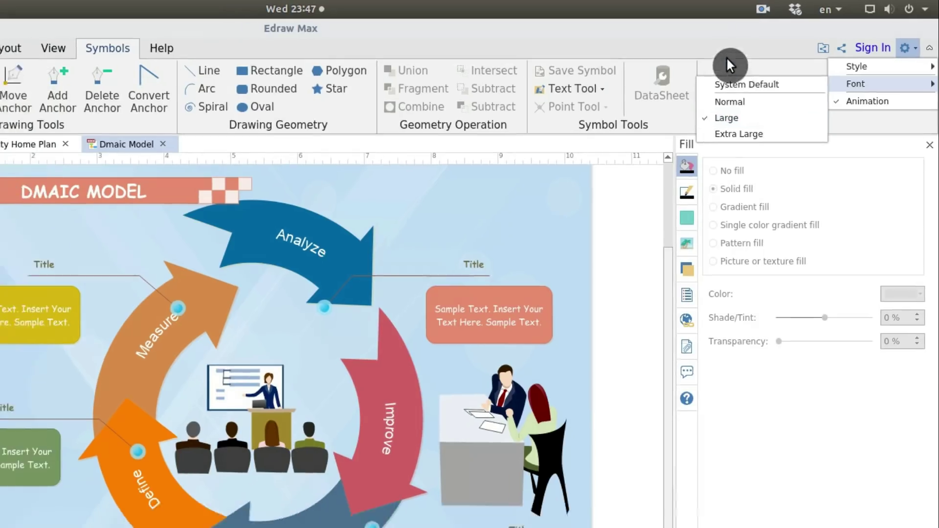
click(702, 44)
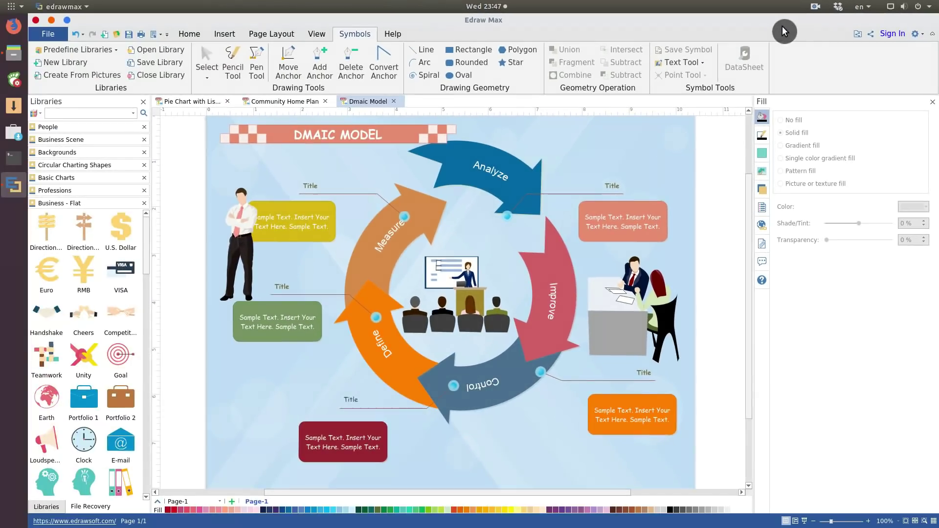
click(934, 38)
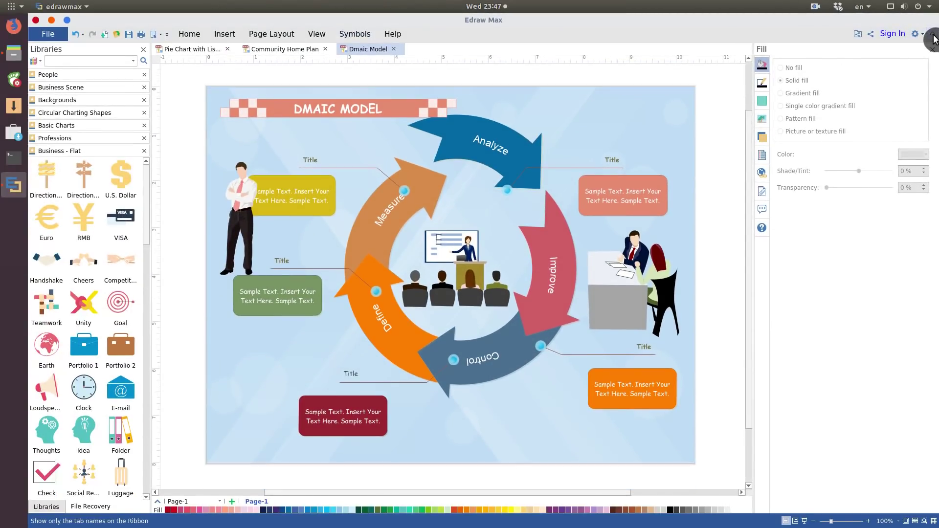
click(351, 34)
click(351, 33)
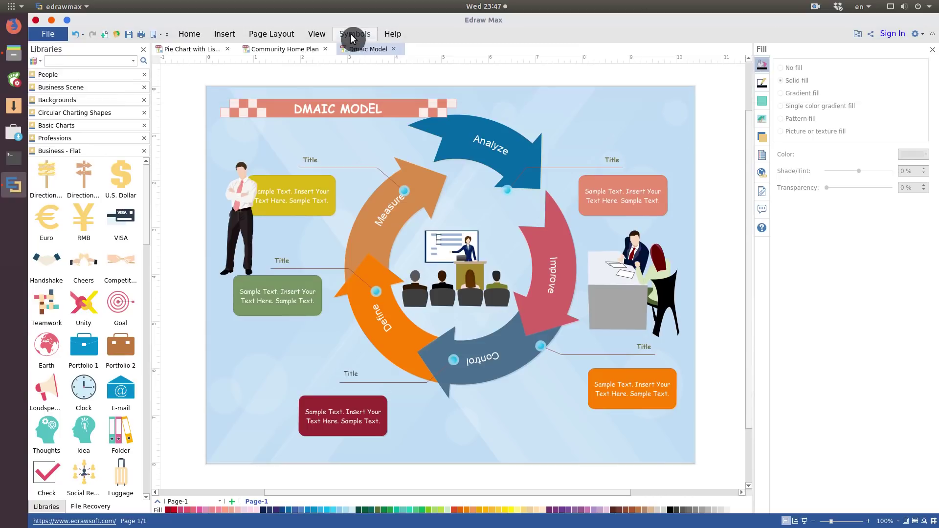
click(934, 39)
click(934, 39)
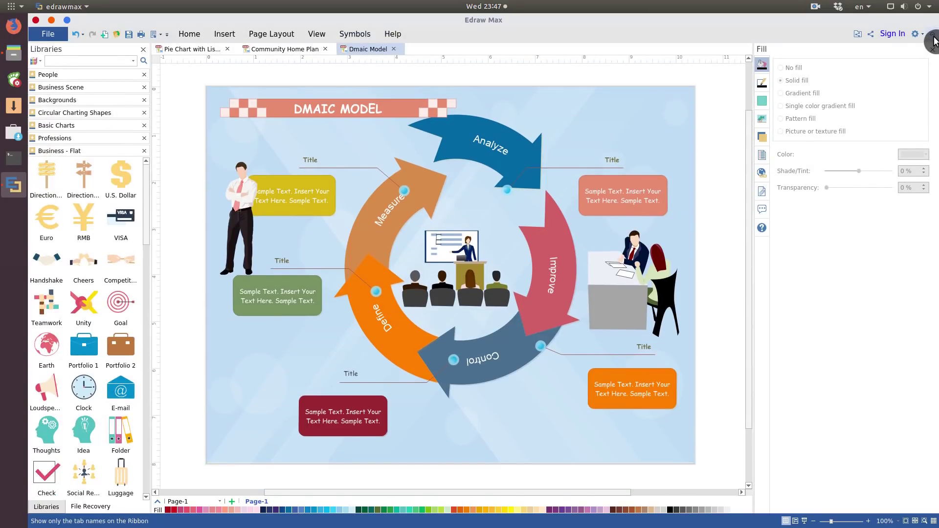
click(933, 39)
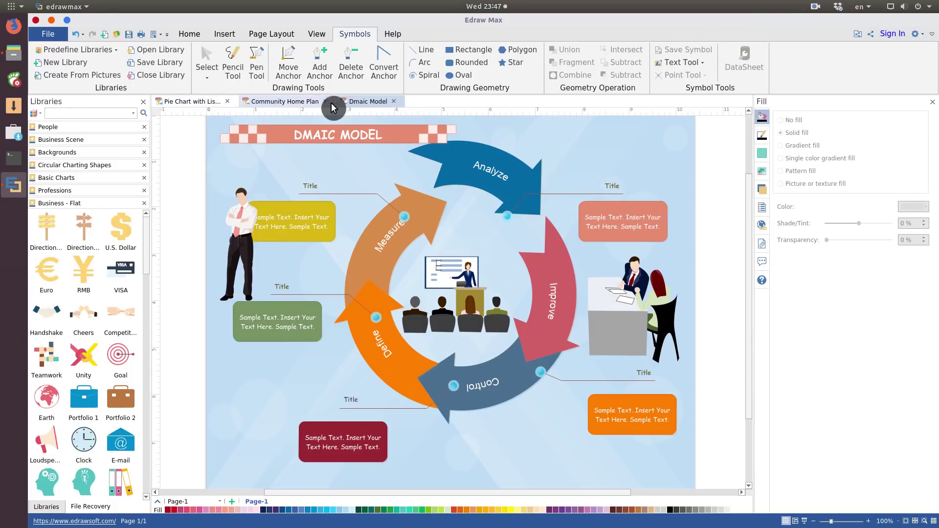
click(311, 101)
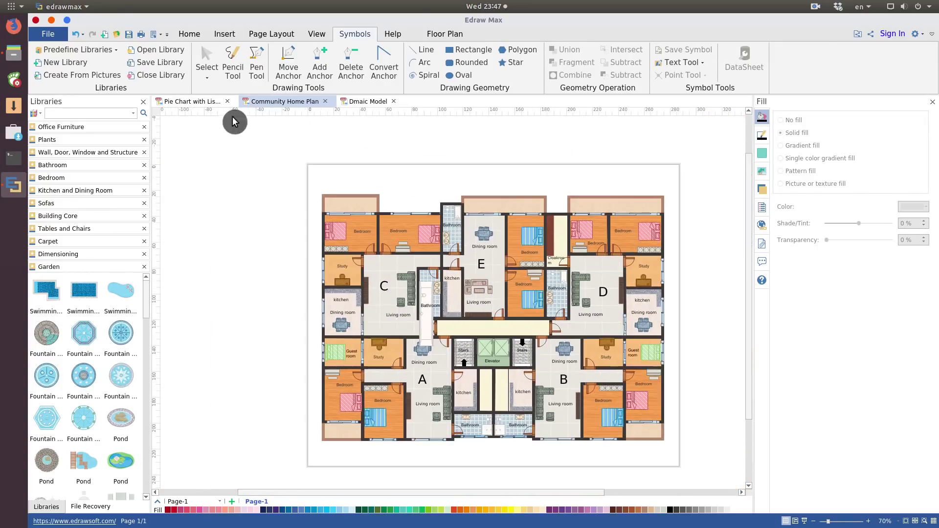
click(358, 102)
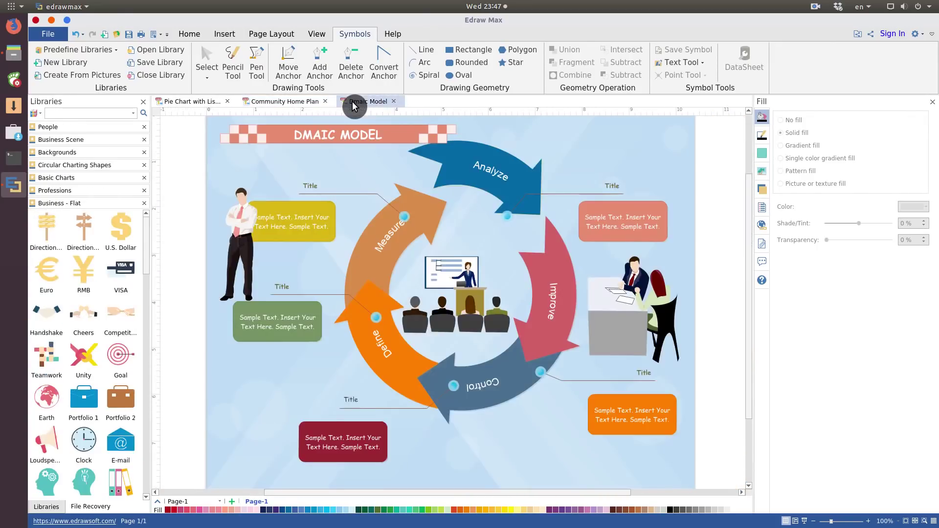
Step: Insert a blank Page-2 and flip between it and Page-1 using the page tabs
click(225, 34)
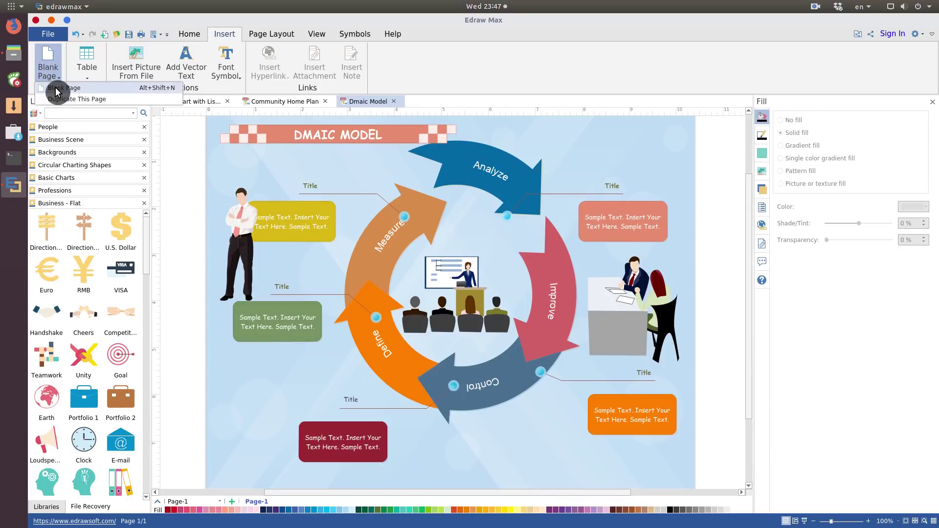
click(56, 89)
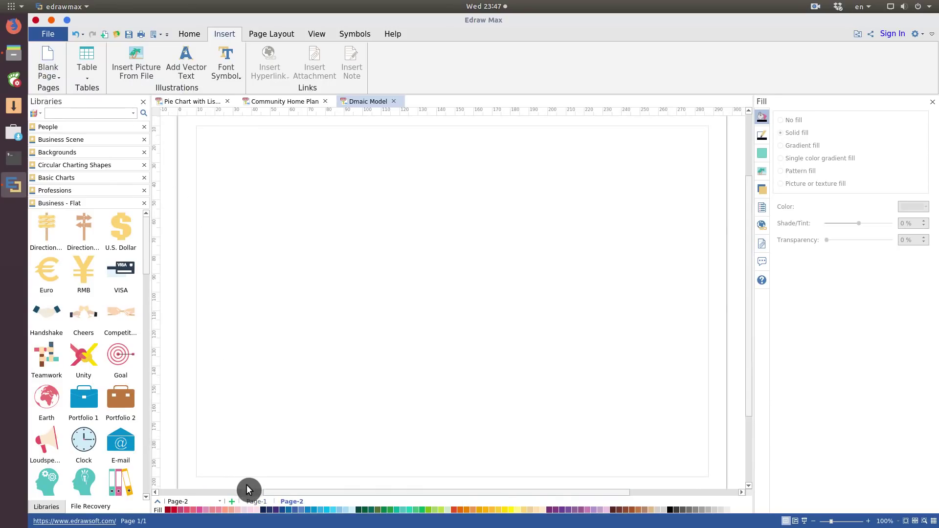
click(257, 502)
click(294, 503)
Step: Go to Page-1 from the page list, then show Page Preview thumbnails and select Page-2
click(218, 502)
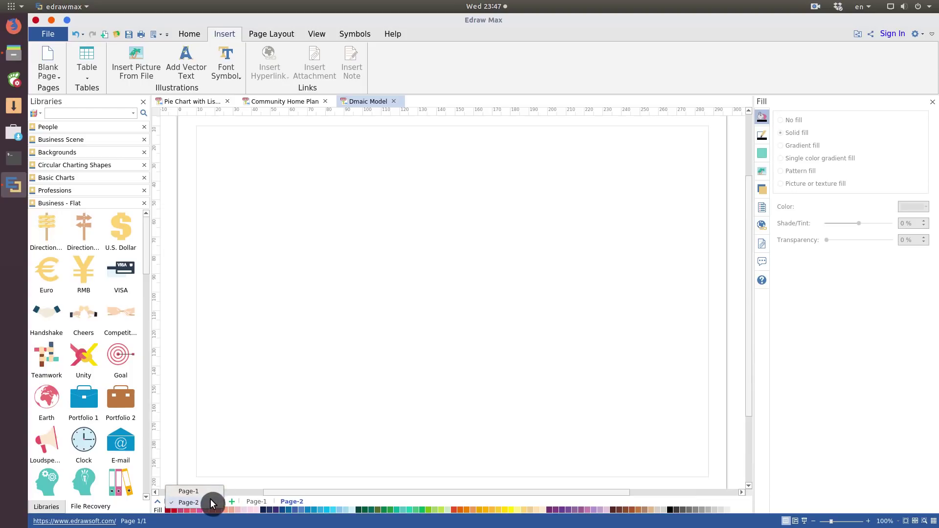
click(214, 490)
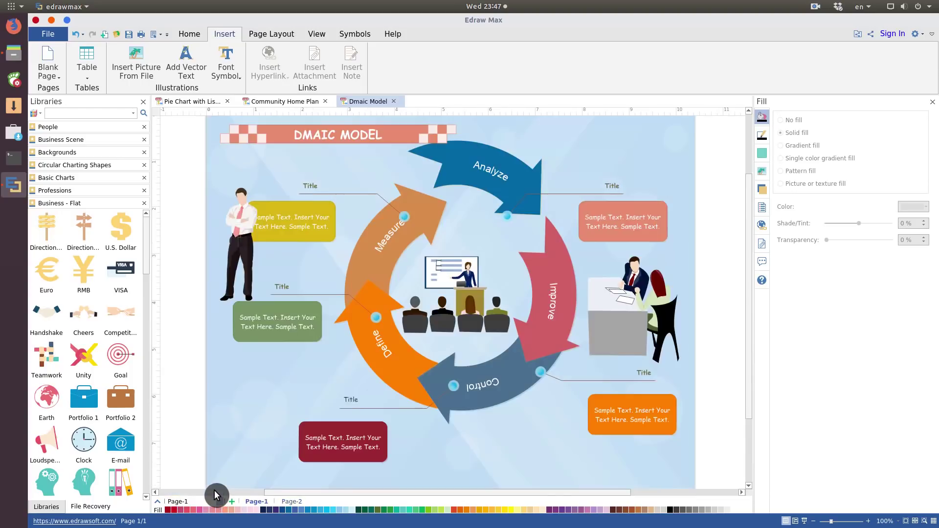
click(157, 507)
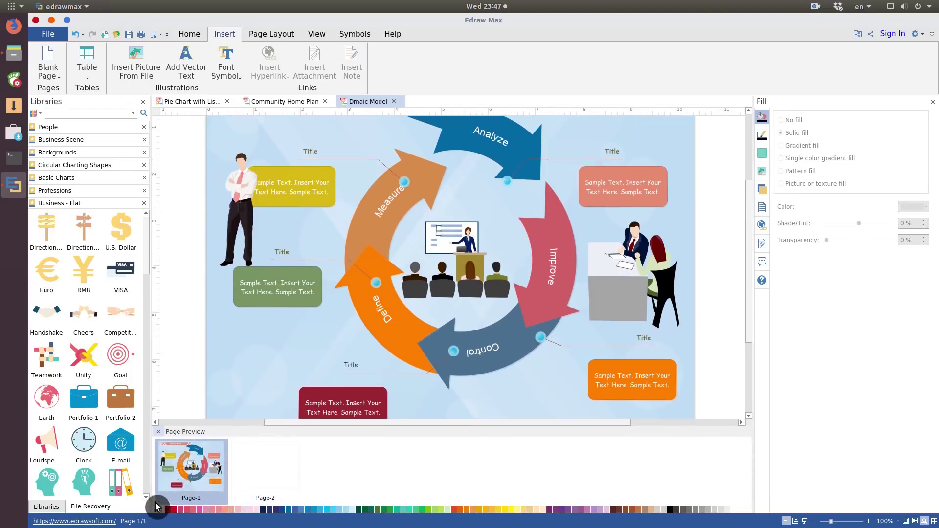
click(273, 482)
Step: Return to Page-1 and choose Export to PDF in PDF Vector Format
click(190, 479)
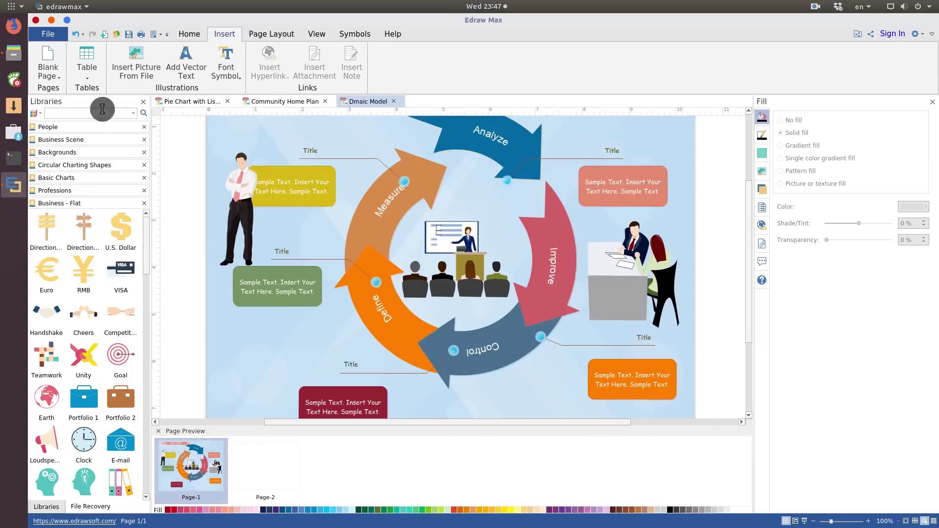
click(61, 38)
click(76, 181)
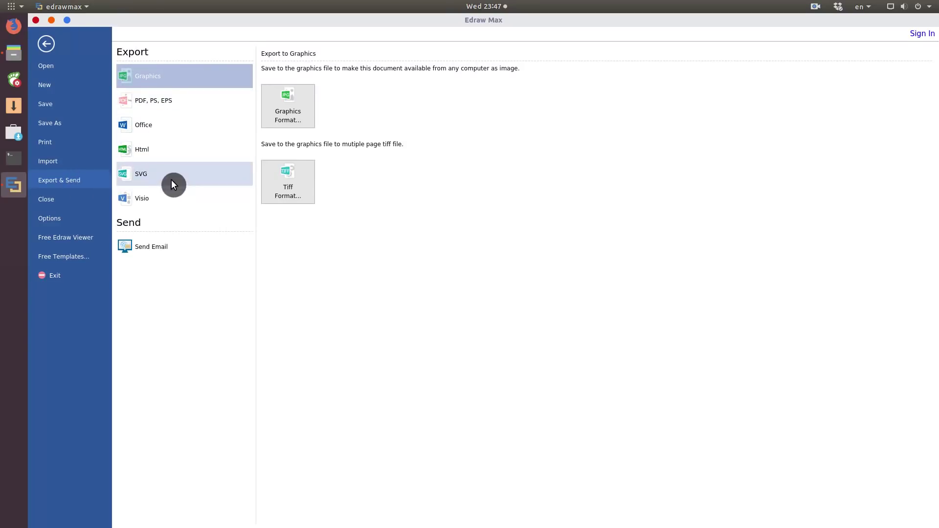
click(187, 100)
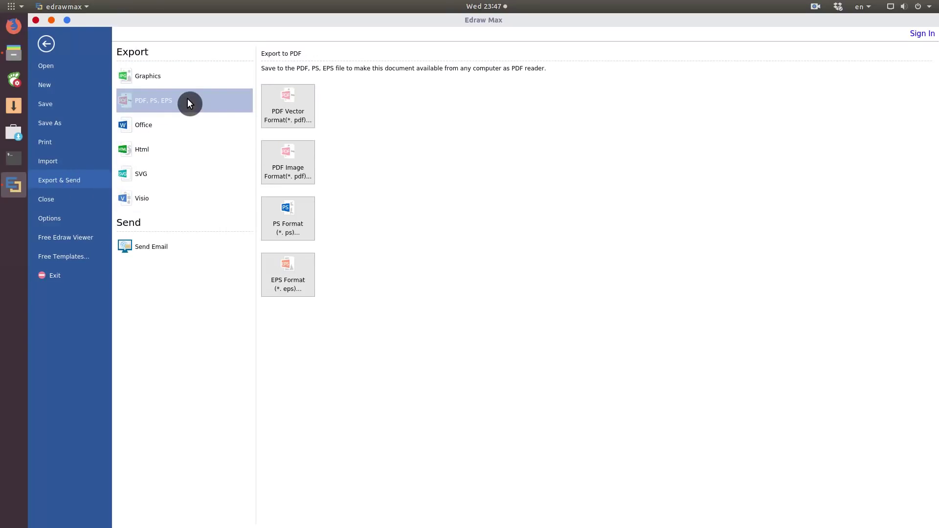
click(298, 106)
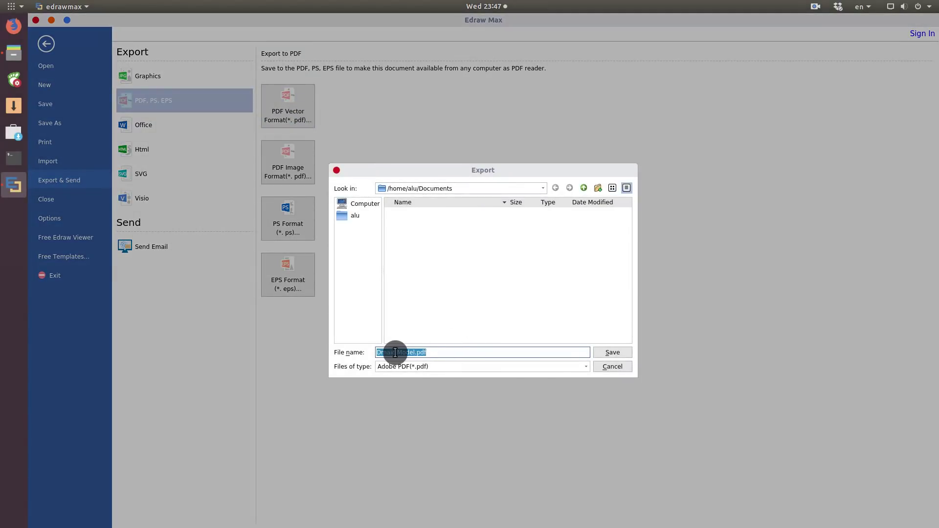
Step: Save the export as DmaicModel.pdf, without the space, in the home folder
click(397, 352)
key(BackSpace)
click(360, 218)
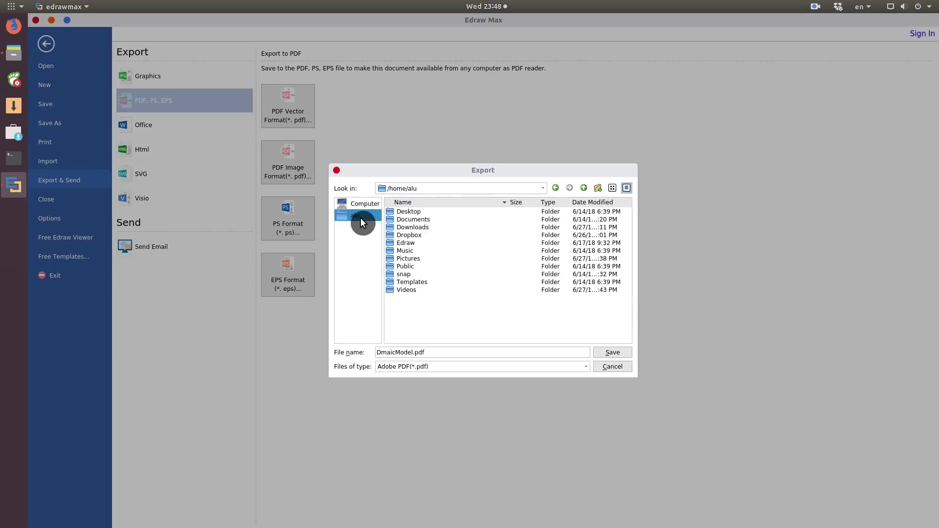
click(613, 352)
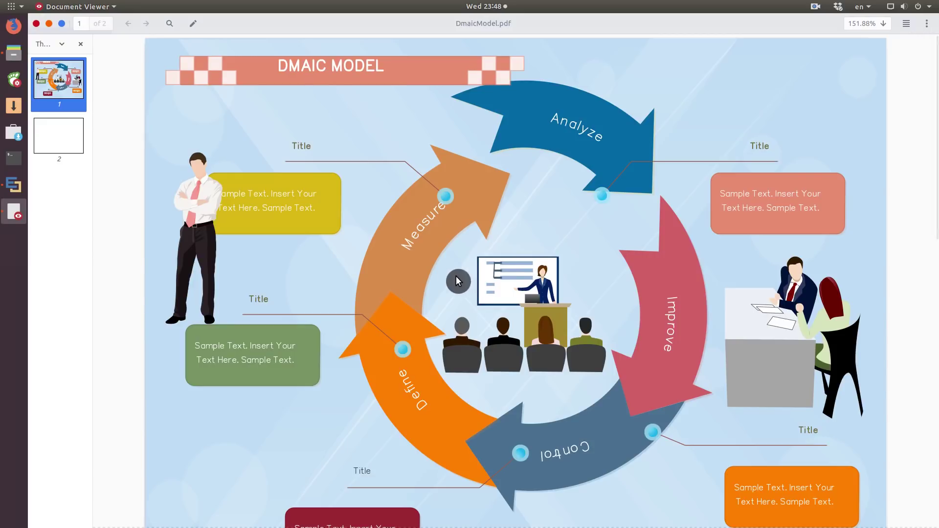
Step: Zoom into the DmaicModel PDF, select the Measure label text, then close Document Viewer
ctrl+scroll(450, 274, up, 5)
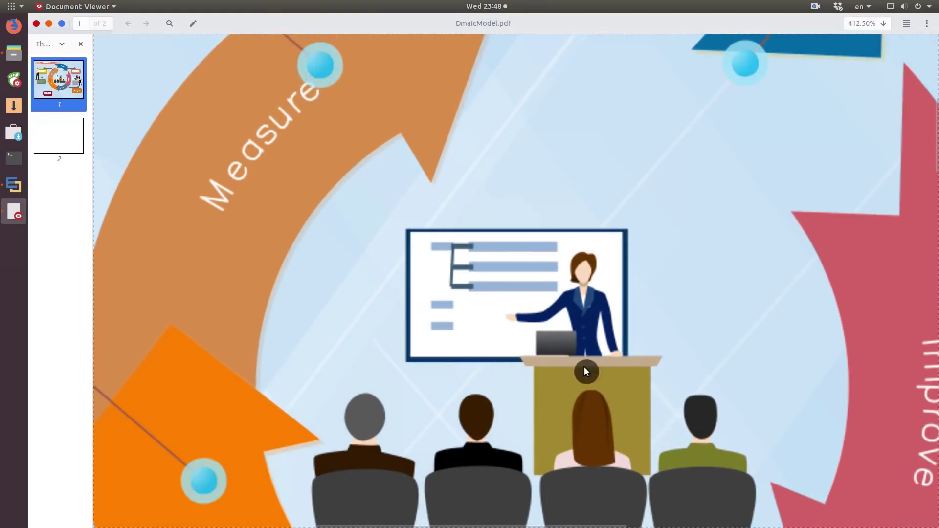
drag(308, 113, 327, 141)
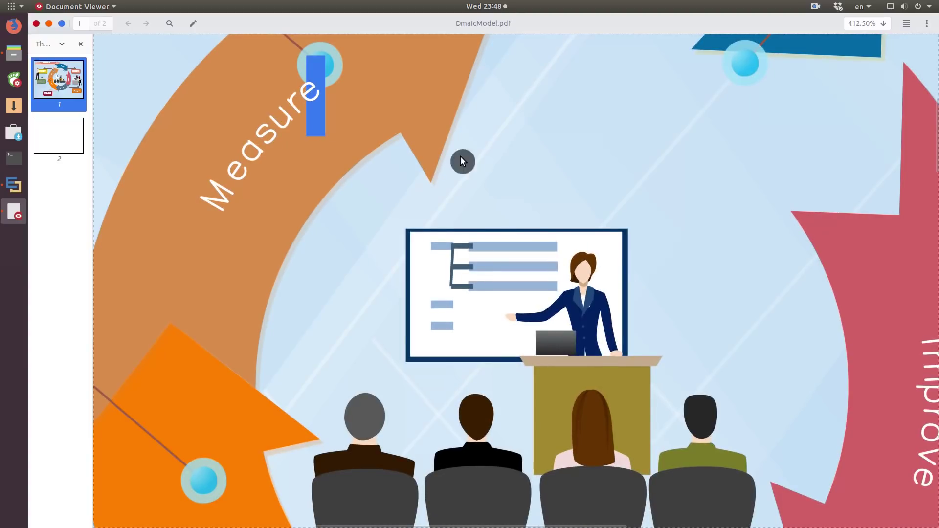
click(597, 203)
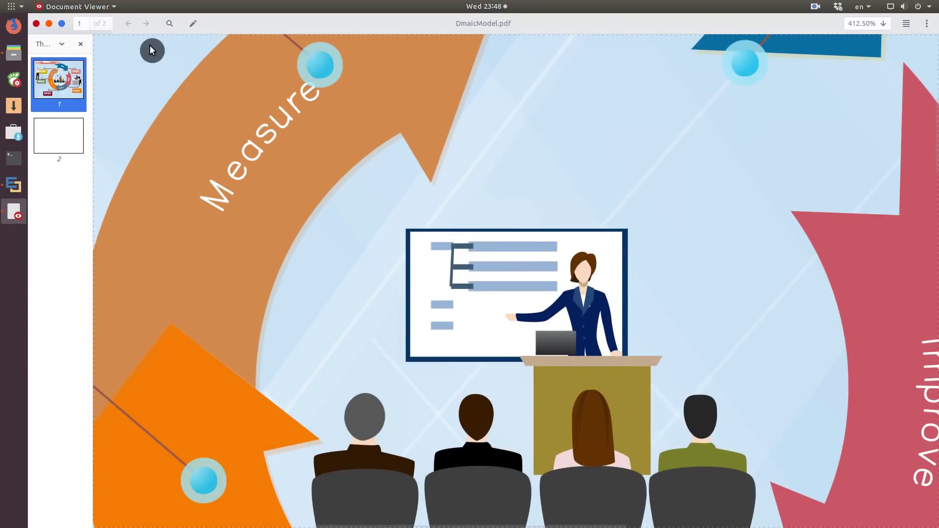
click(36, 23)
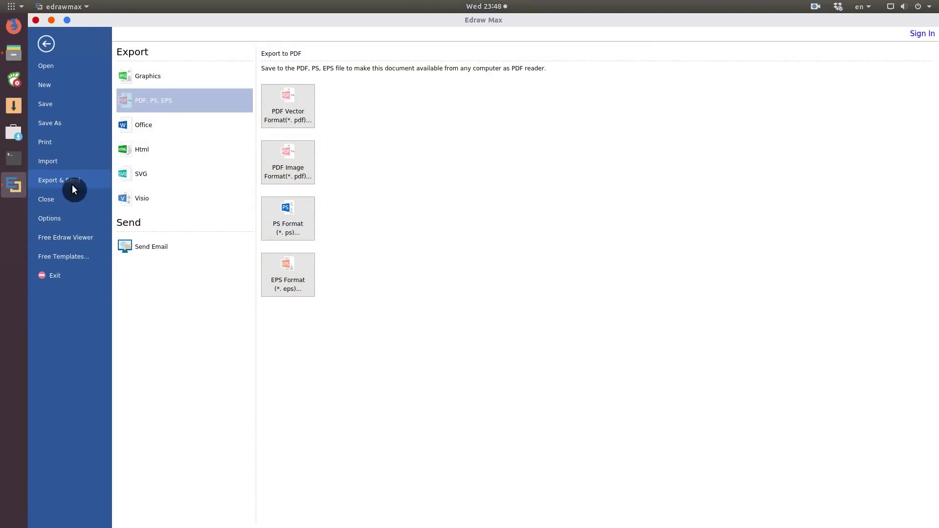
Step: From the free templates site's latest templates, download the Two Levels Wheel Chart as EDDX
click(80, 260)
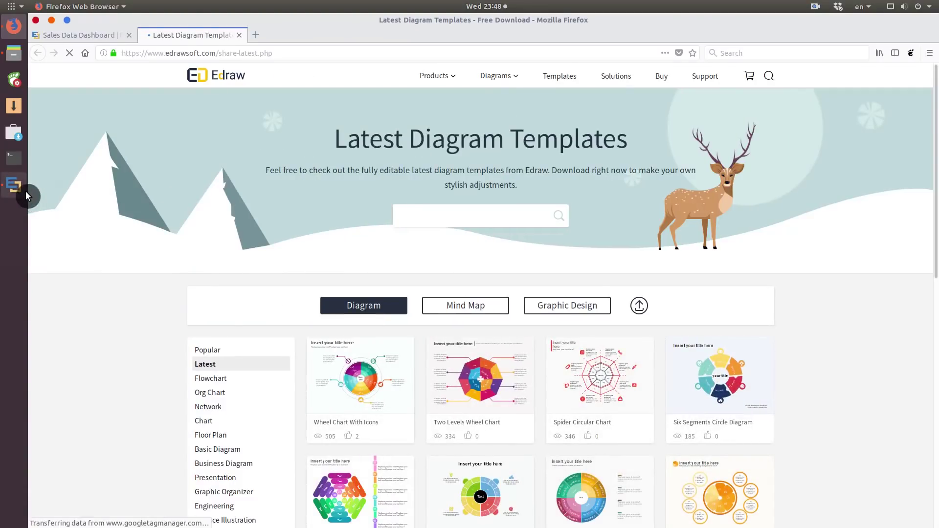
scroll(184, 275, down, 4)
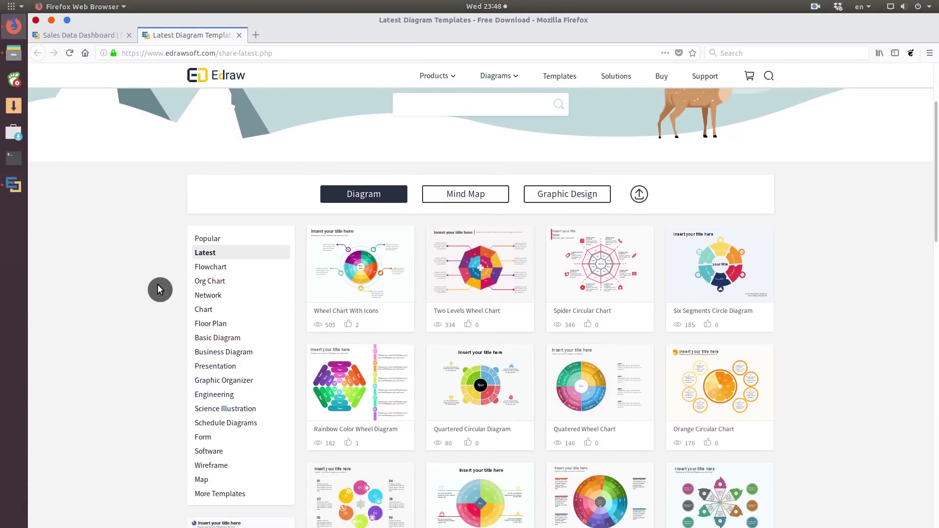
scroll(157, 286, down, 2)
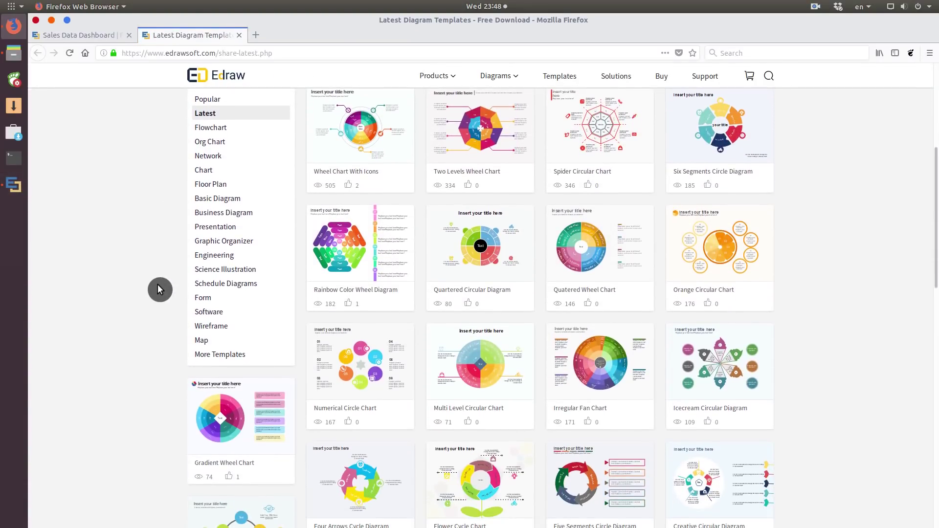
scroll(158, 286, up, 1)
click(482, 157)
click(680, 183)
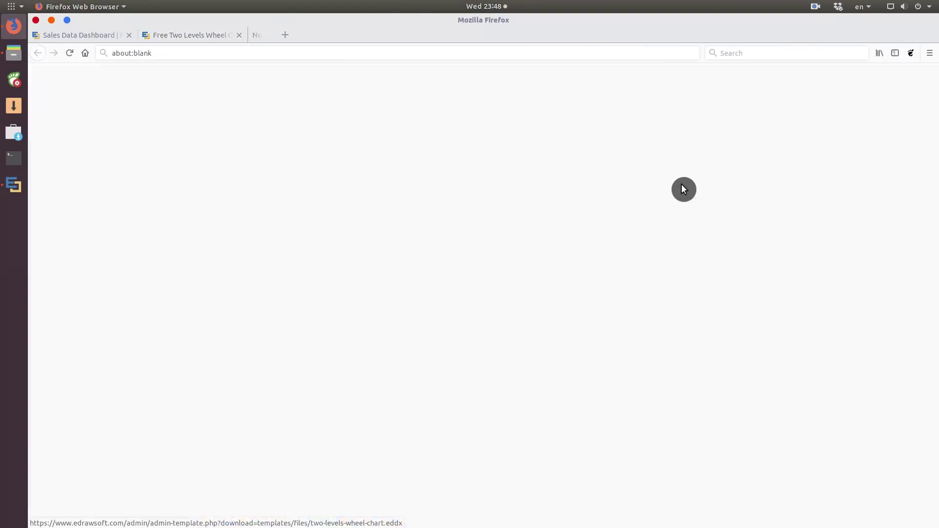
click(430, 310)
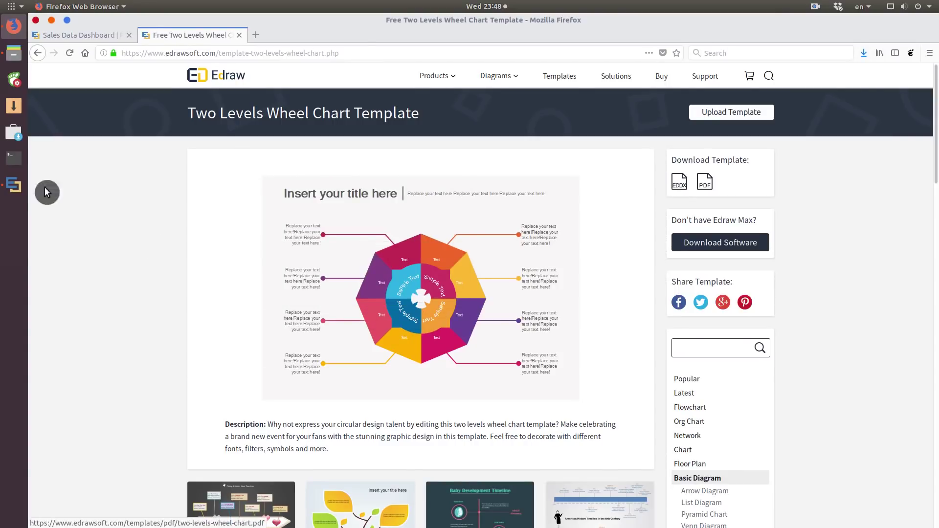
Step: Open the downloaded wheel chart file from Downloads, then share Dmaic Model via a public link
click(13, 185)
click(44, 34)
click(59, 69)
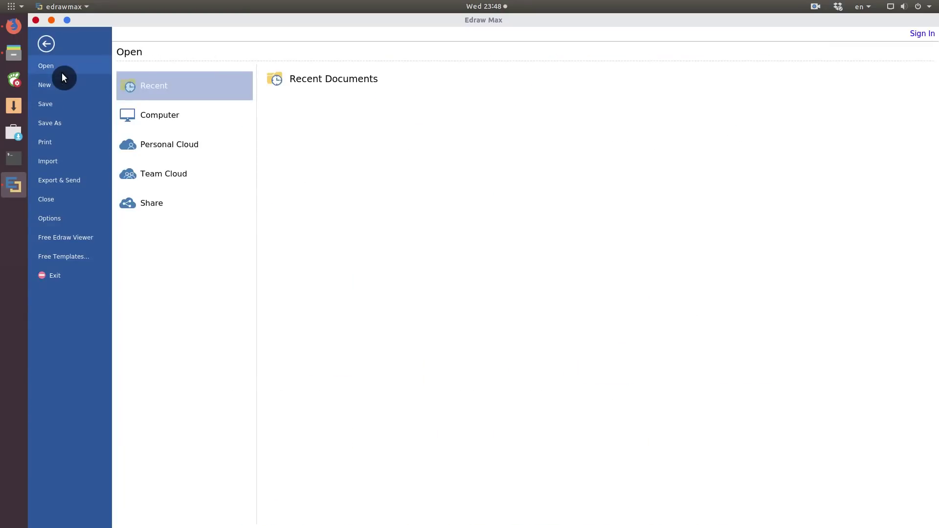
click(185, 115)
click(290, 116)
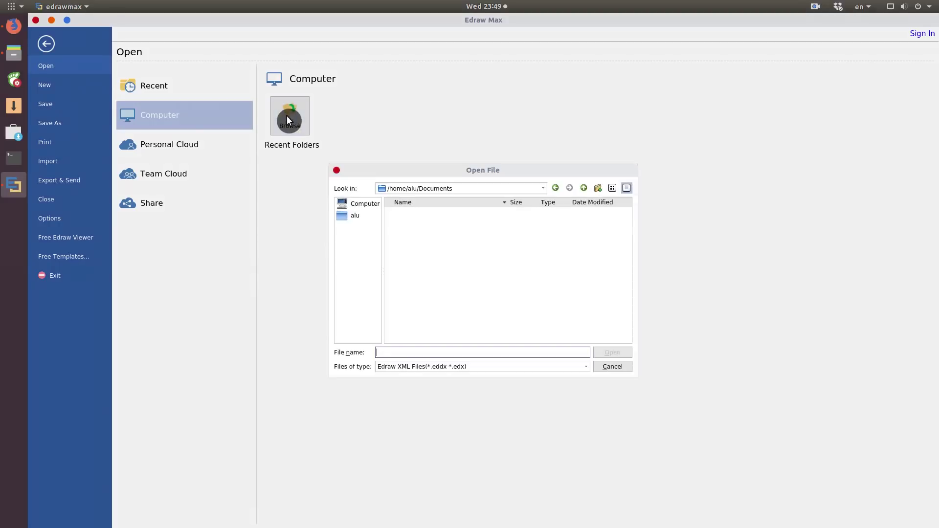
click(378, 216)
double_click(414, 227)
click(462, 229)
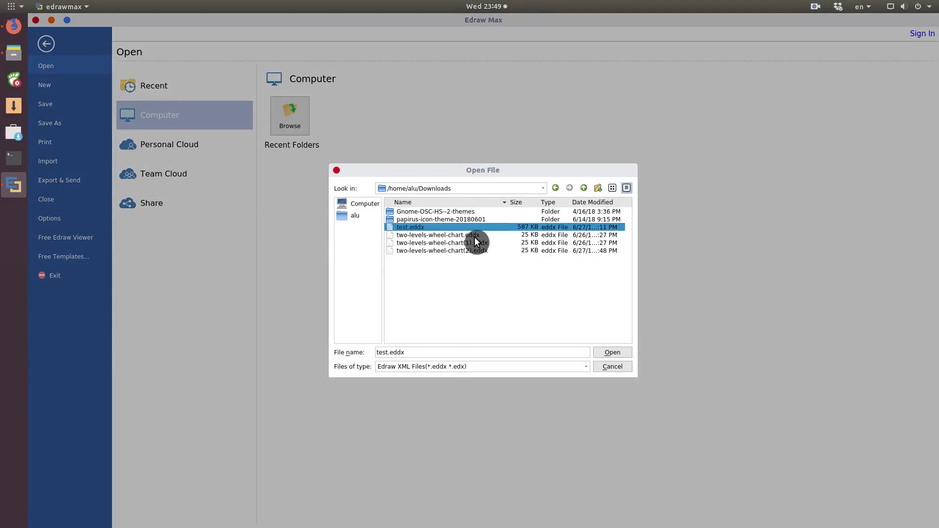
double_click(476, 241)
click(361, 104)
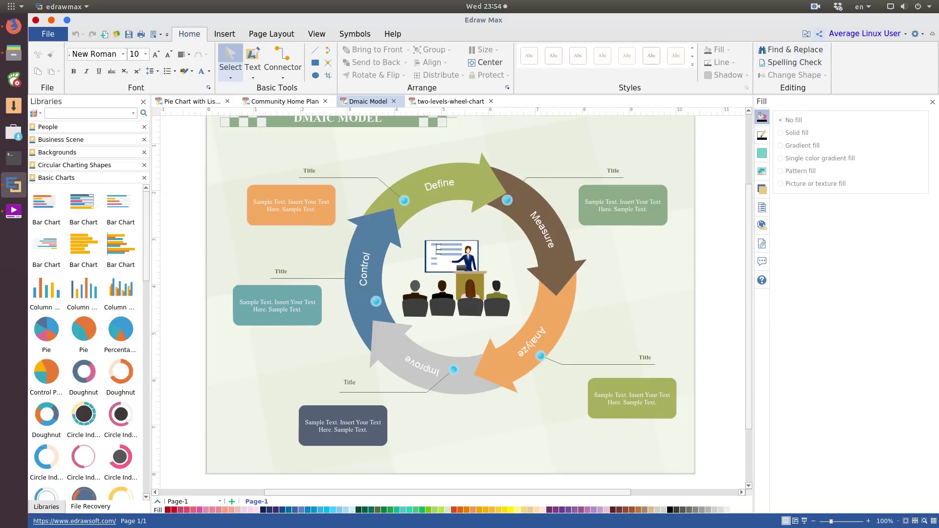
click(820, 35)
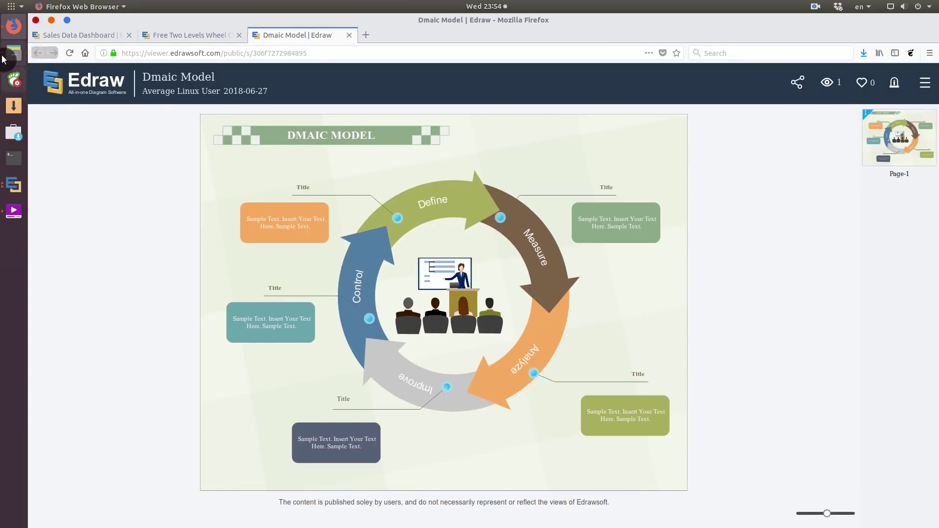
Step: In Share Manager, cancel sharing of Flowers List - Spring and confirm
click(13, 184)
click(609, 159)
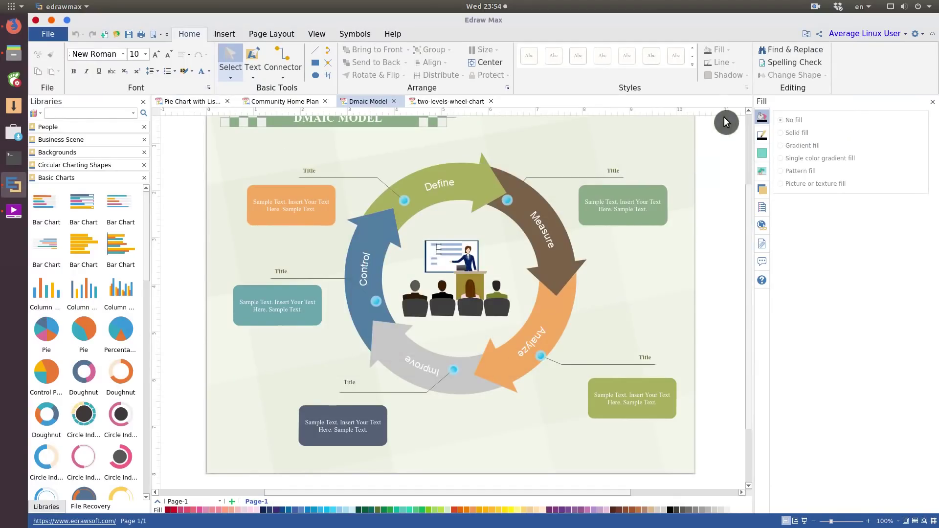
click(806, 34)
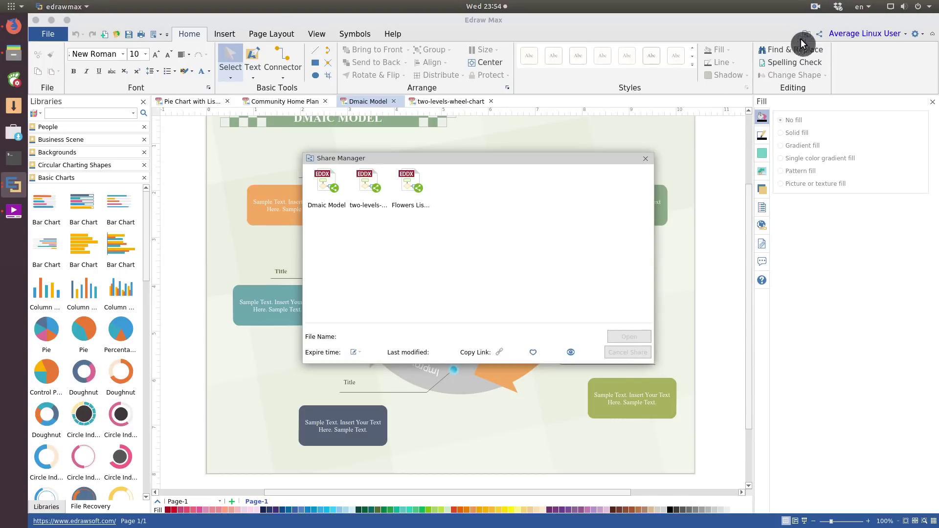
click(410, 209)
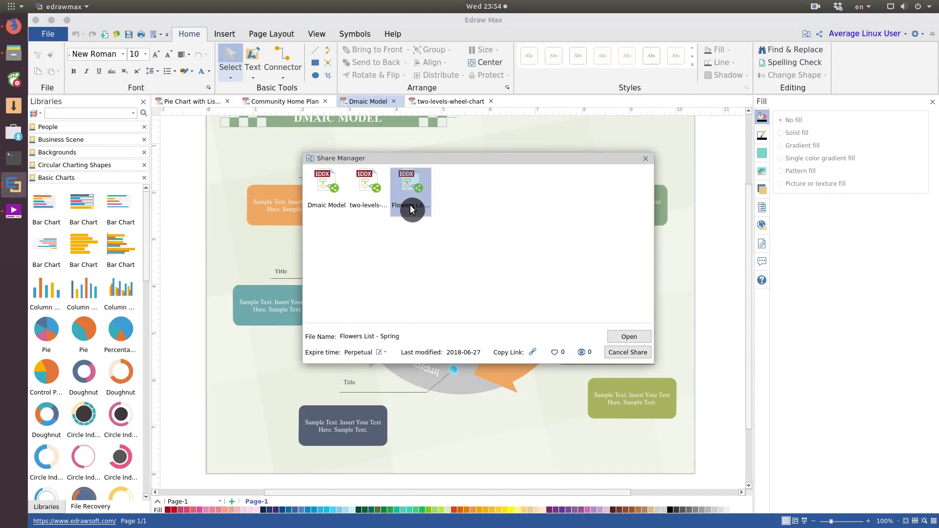
click(617, 352)
click(522, 277)
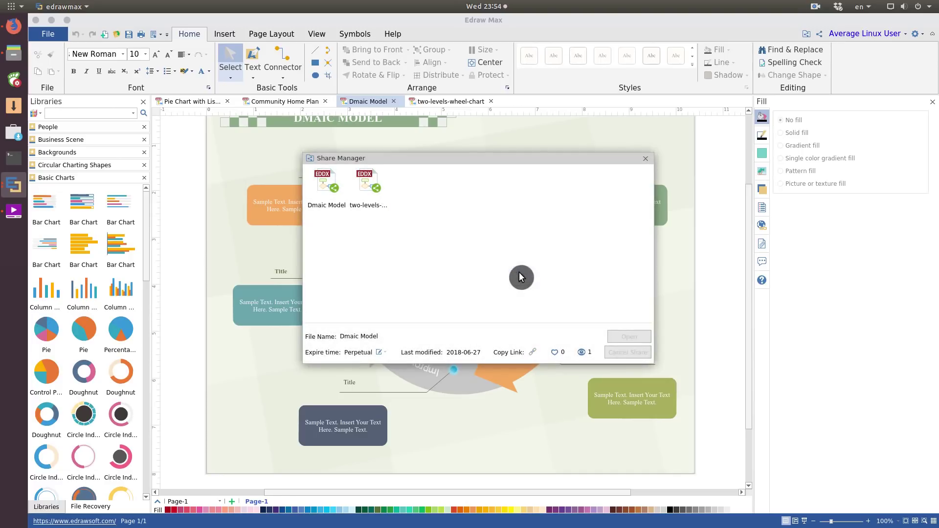
click(646, 159)
click(49, 34)
Step: Choose Save As to Personal Cloud, then open and dismiss the account name dropdown
click(62, 124)
click(192, 119)
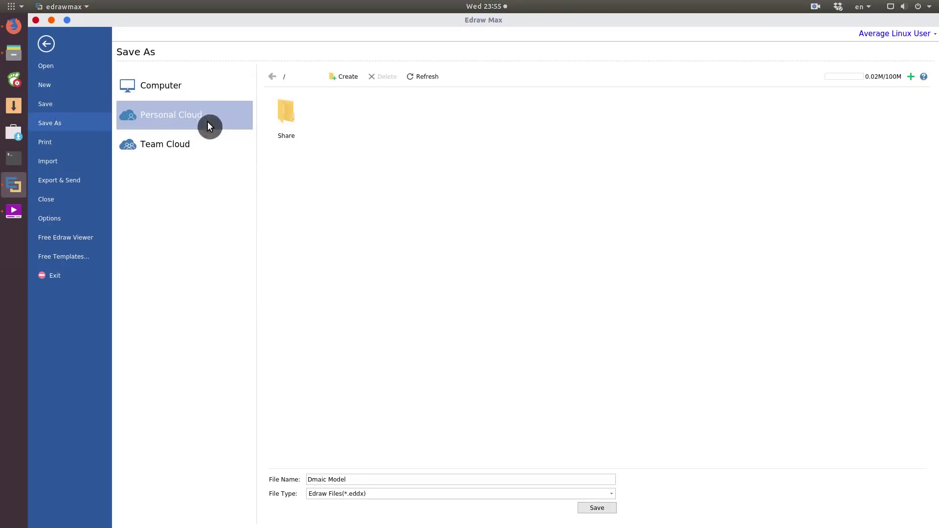
click(919, 34)
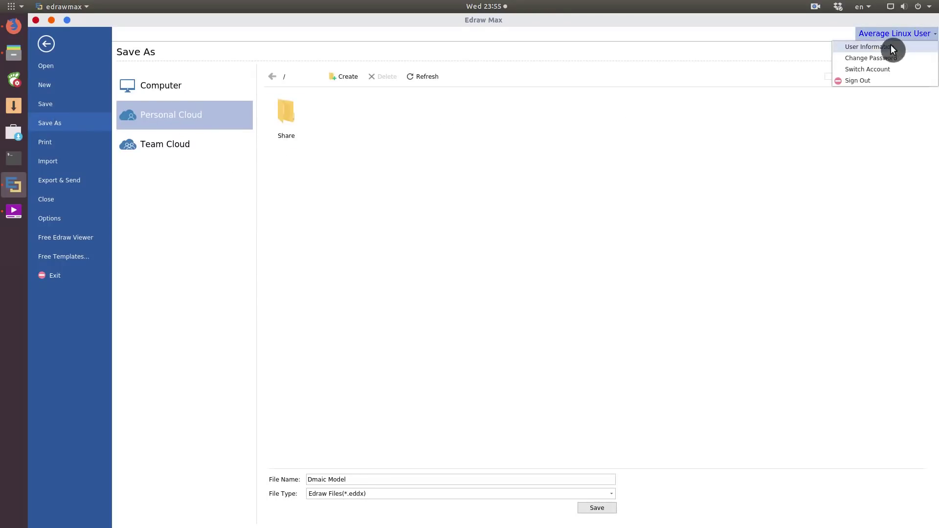
click(889, 72)
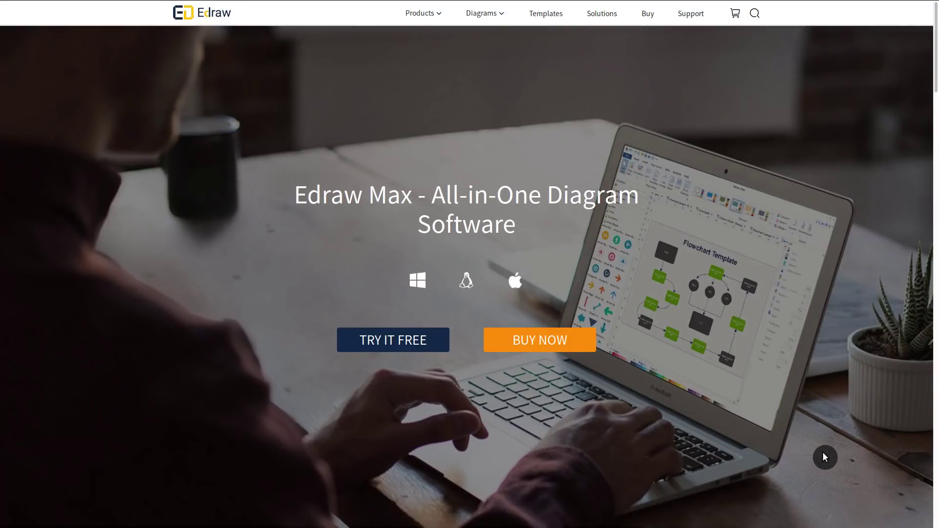
Step: Review Edraw Max licence prices on the store page, including academic and nonprofit pricing
click(573, 345)
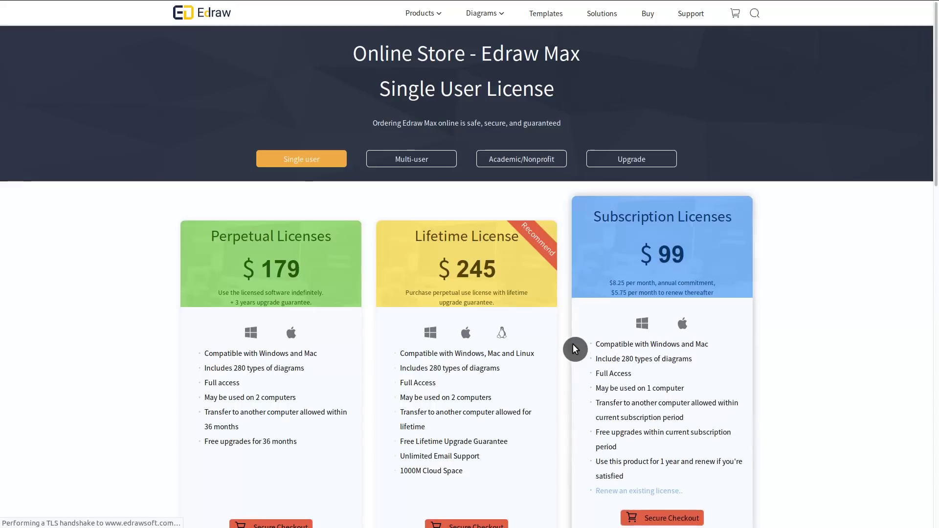
scroll(567, 345, down, 2)
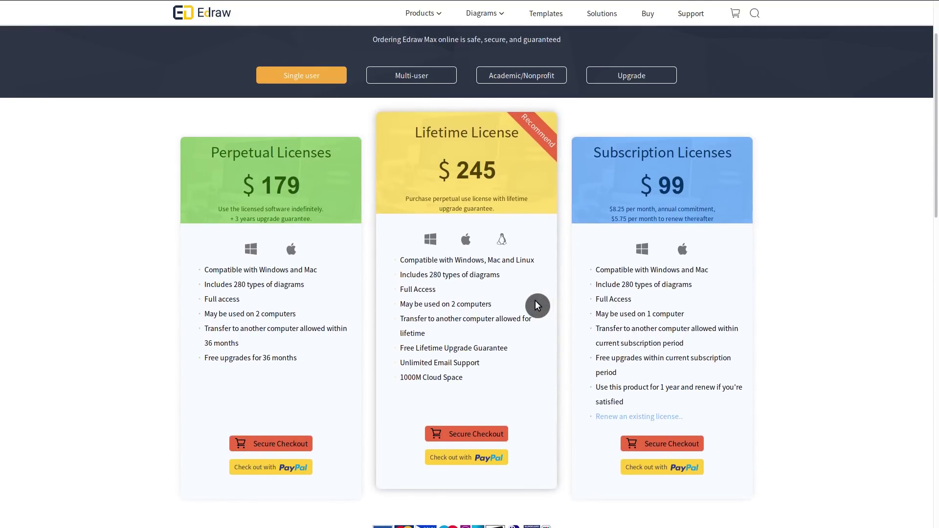
click(521, 76)
scroll(816, 342, down, 5)
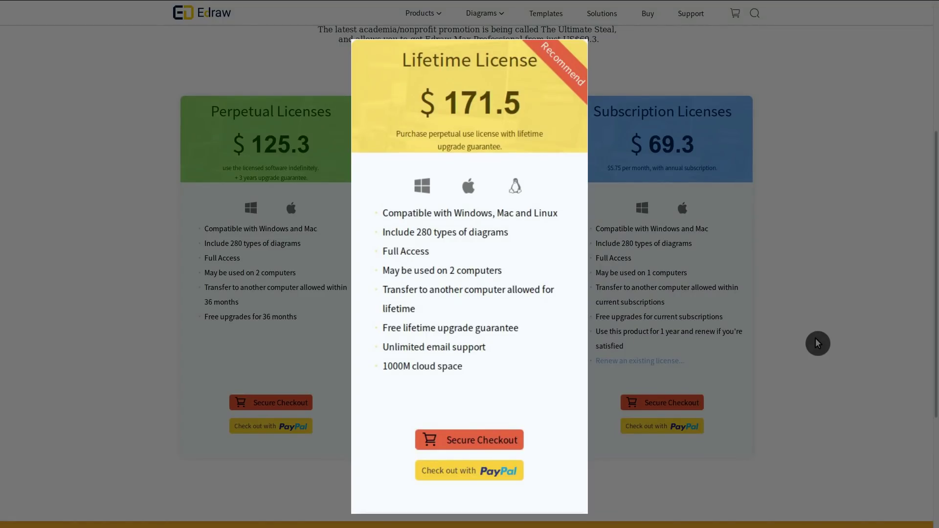
scroll(815, 338, up, 5)
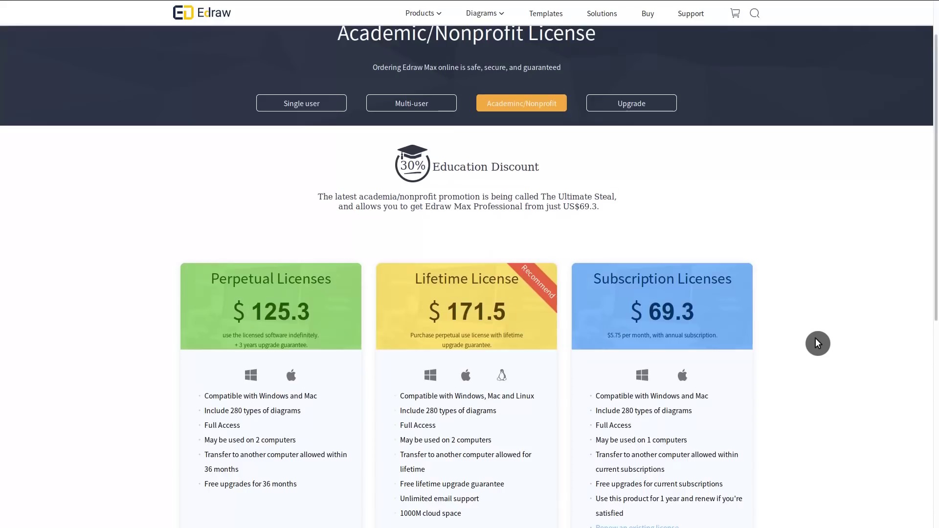
Step: Download the 64-bit English Edraw Max 9.1 Linux installer, skipping the trial form
mouse_move(420, 13)
click(201, 79)
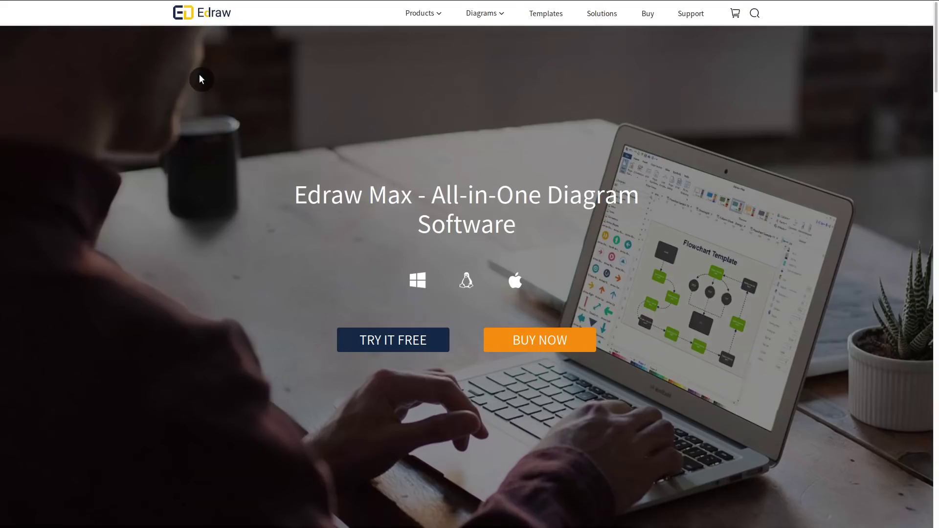
click(392, 348)
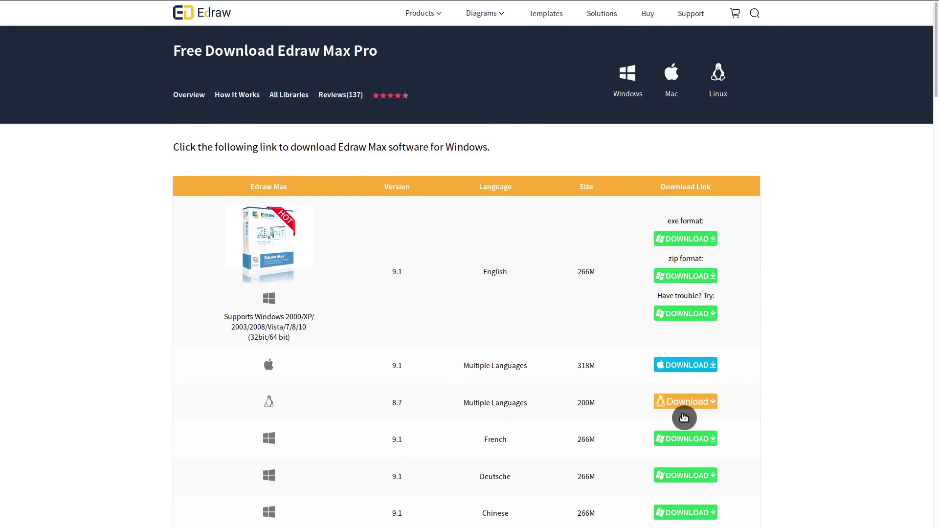
click(694, 411)
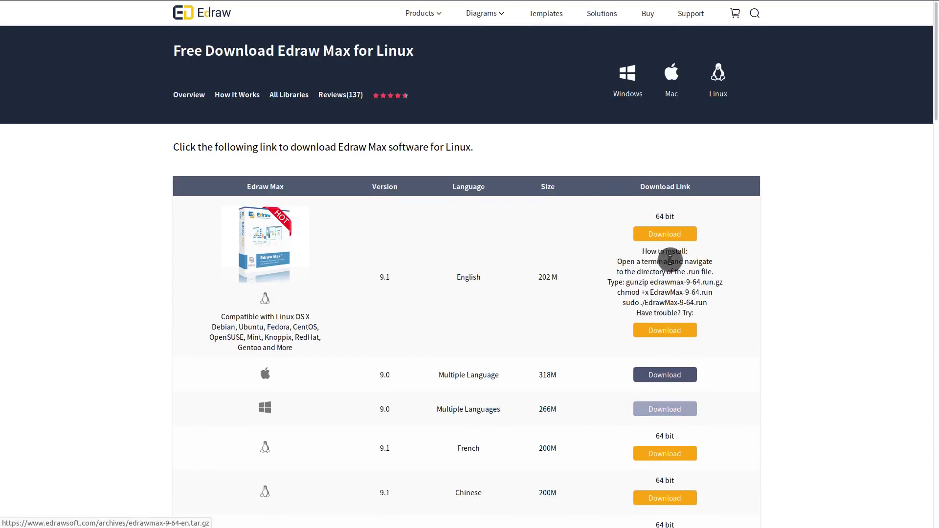
click(671, 235)
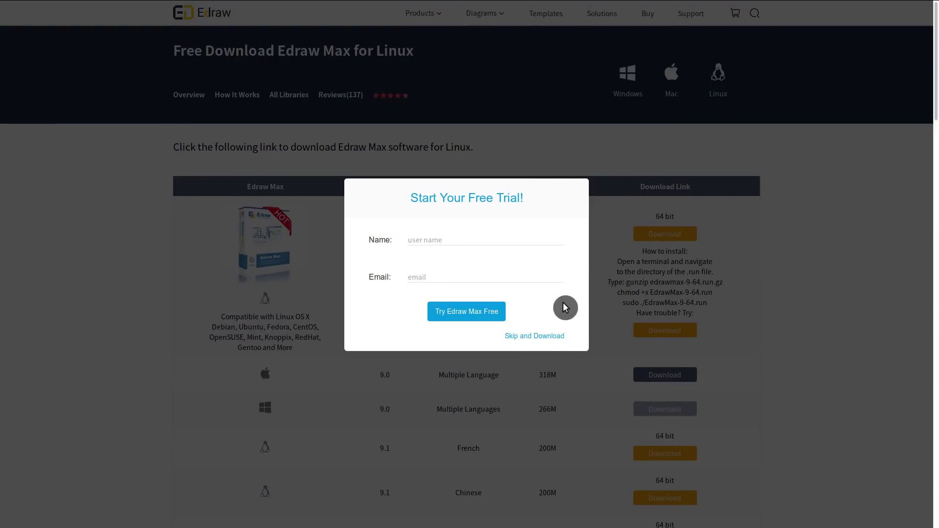
click(547, 337)
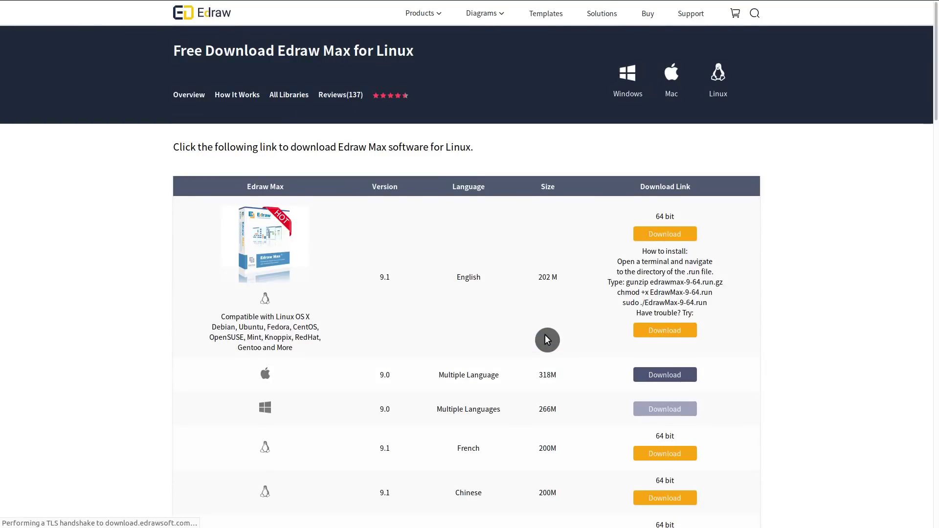
click(406, 302)
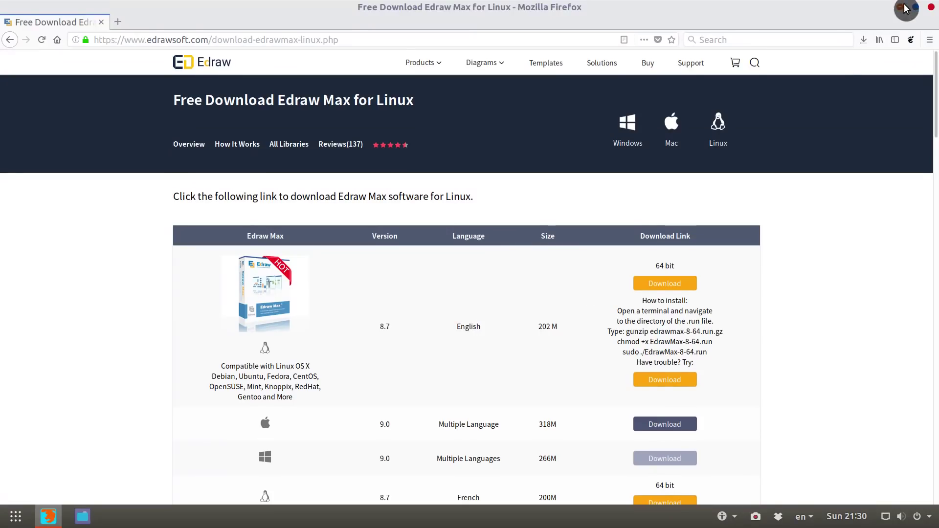
Step: Extract edrawmax-8-64.run from its .run.gz archive in the Downloads folder
click(903, 13)
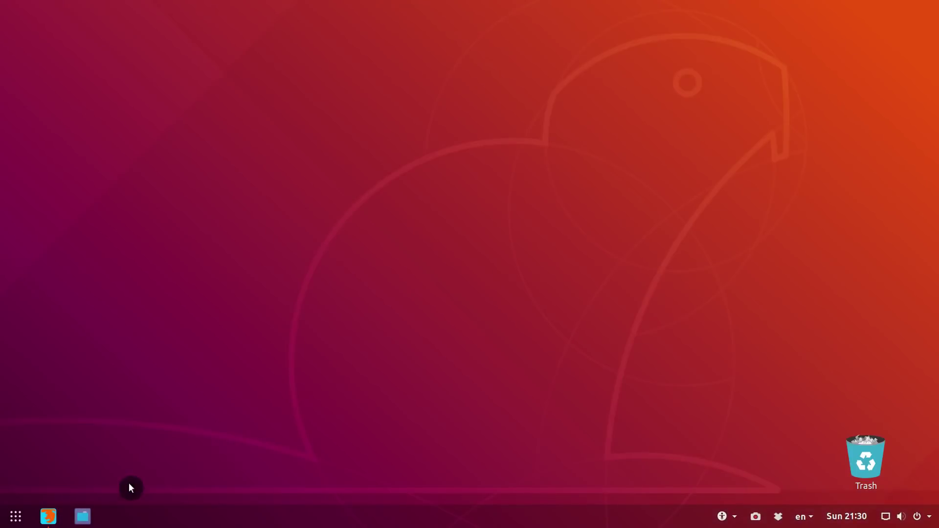
click(82, 516)
double_click(291, 95)
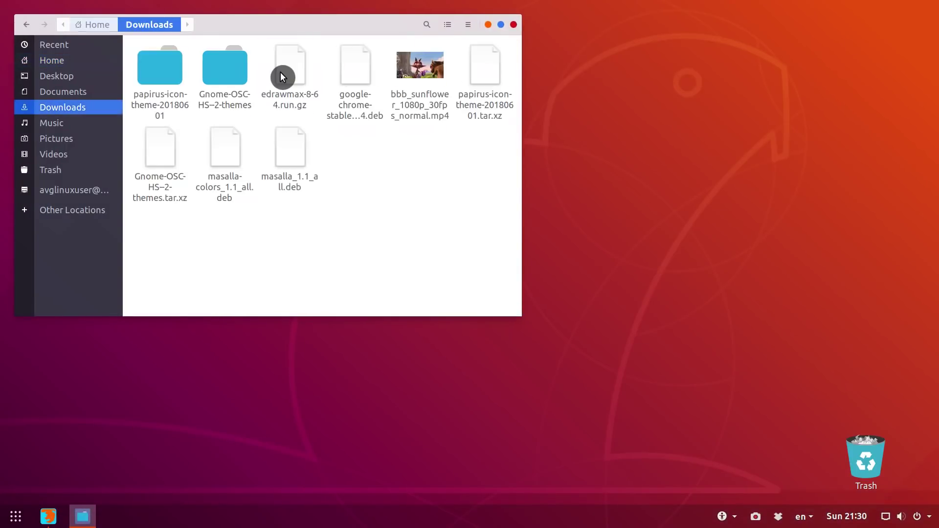
click(286, 72)
right_click(288, 73)
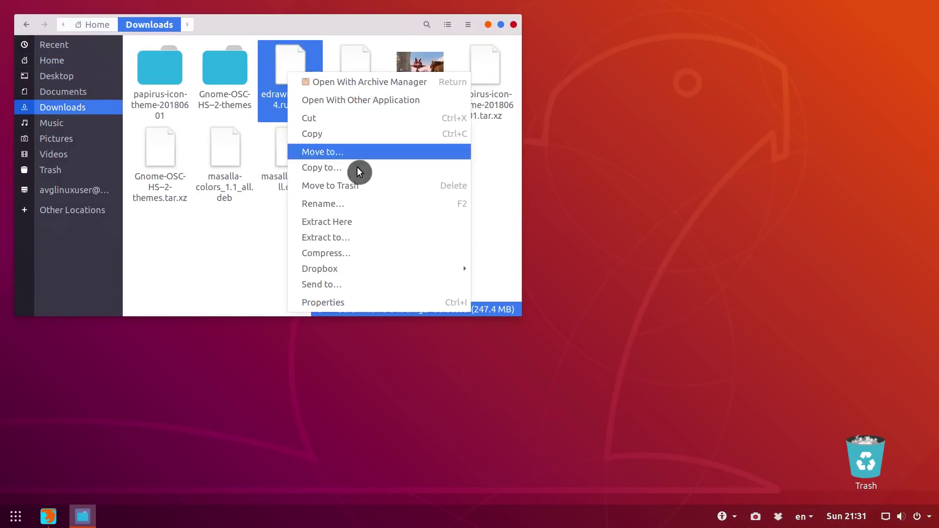
click(374, 224)
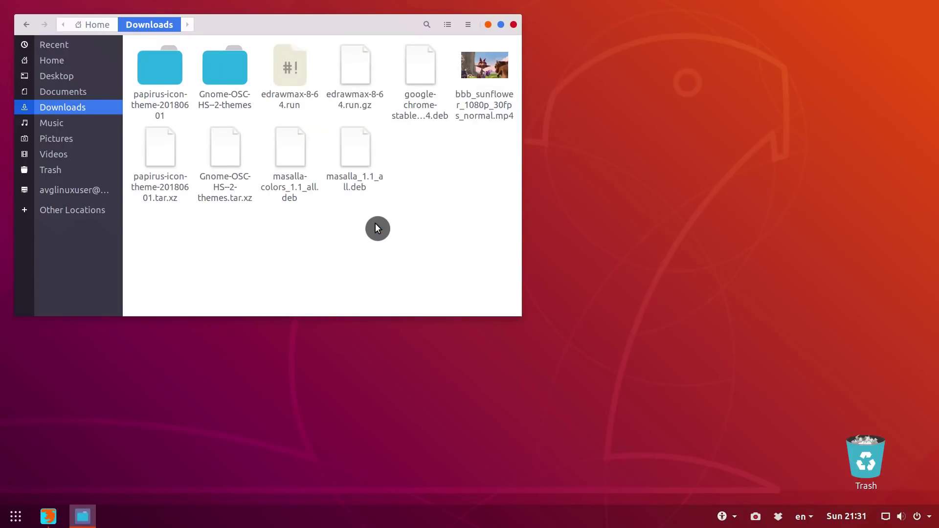
Step: Mark edrawmax-8-64.run as executable in its Permissions properties
click(280, 91)
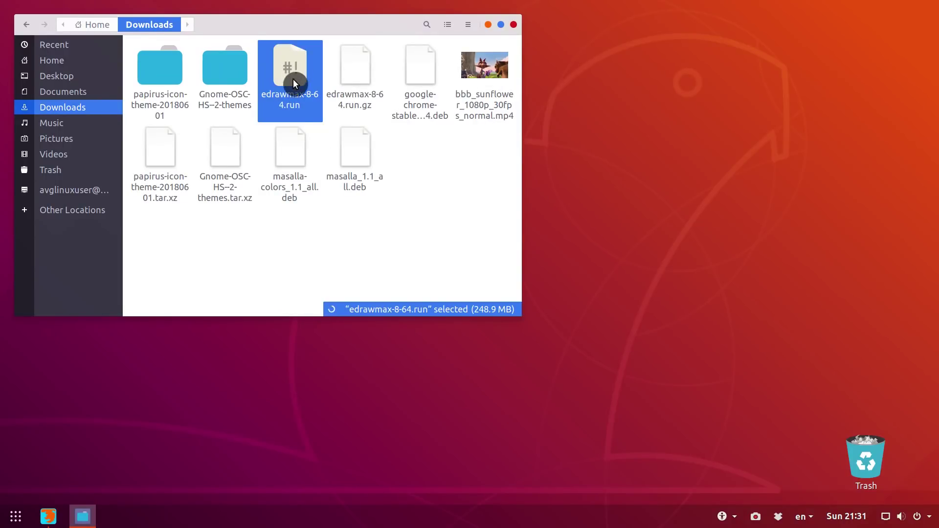
right_click(291, 83)
click(336, 279)
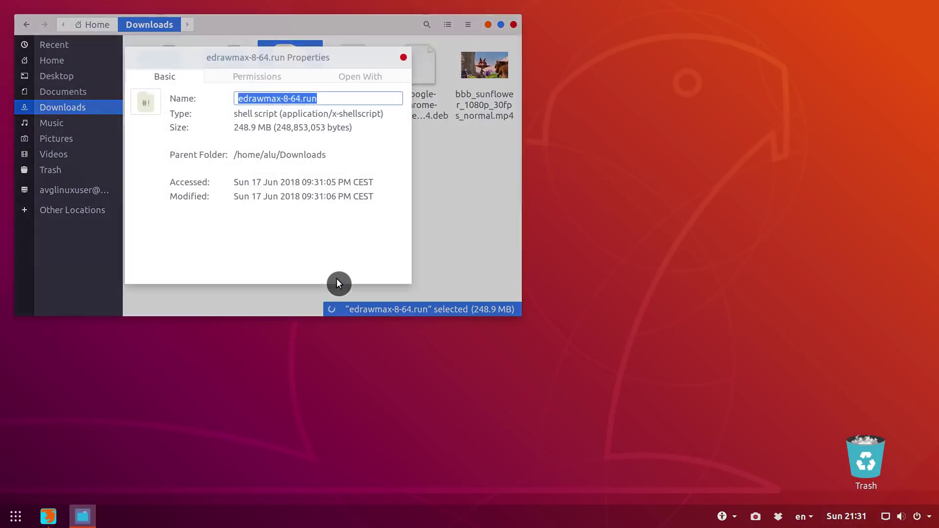
click(254, 77)
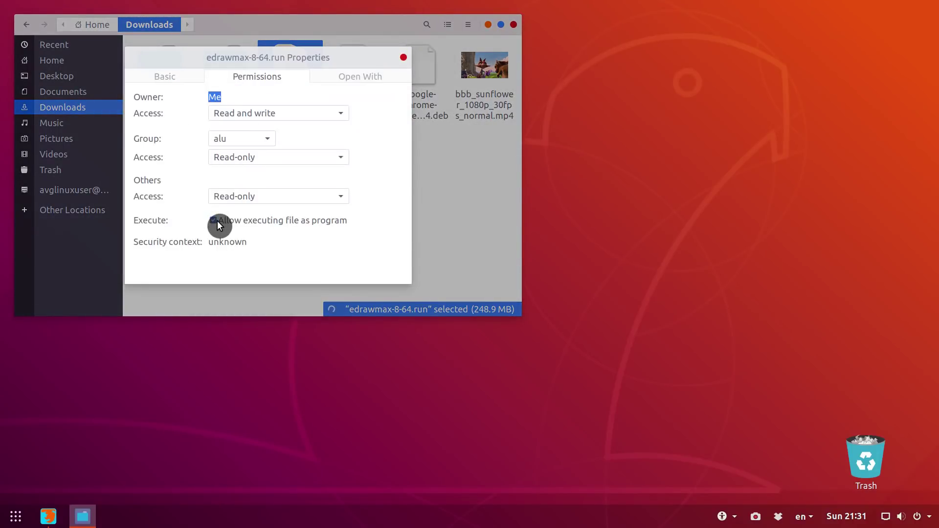
click(404, 58)
right_click(403, 146)
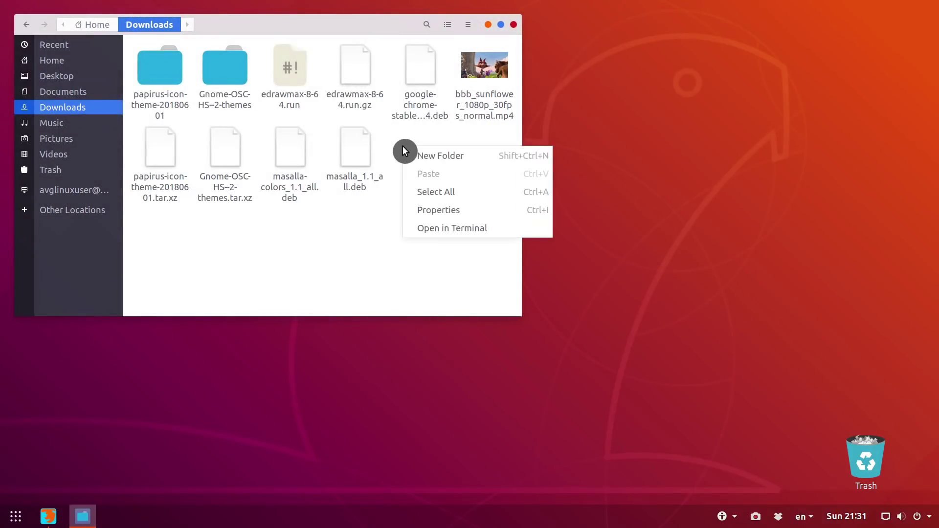
Step: Install EdrawMax with sudo ./edrawmax-8-64.run into /opt/EdrawMax-8.7 and launch it immediately
click(435, 228)
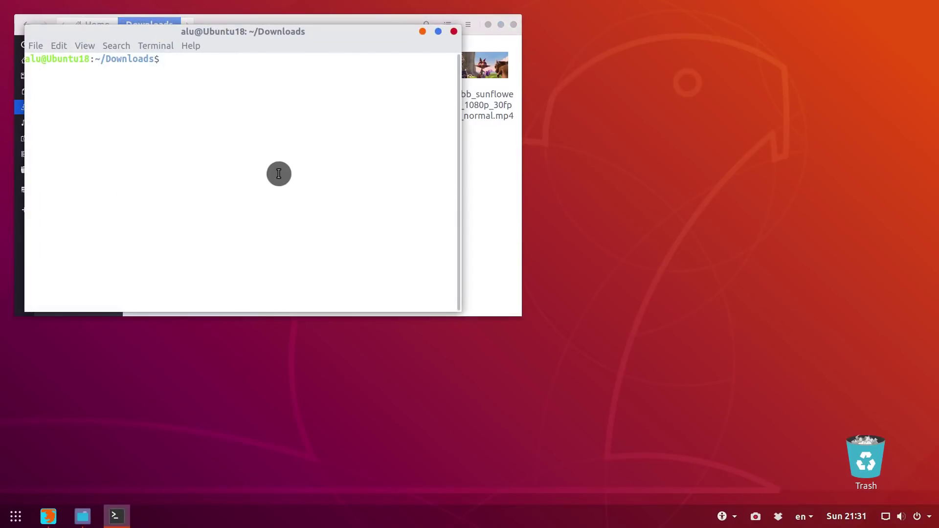
text(sudo ./edrawmax-8-64.run)
key(Return)
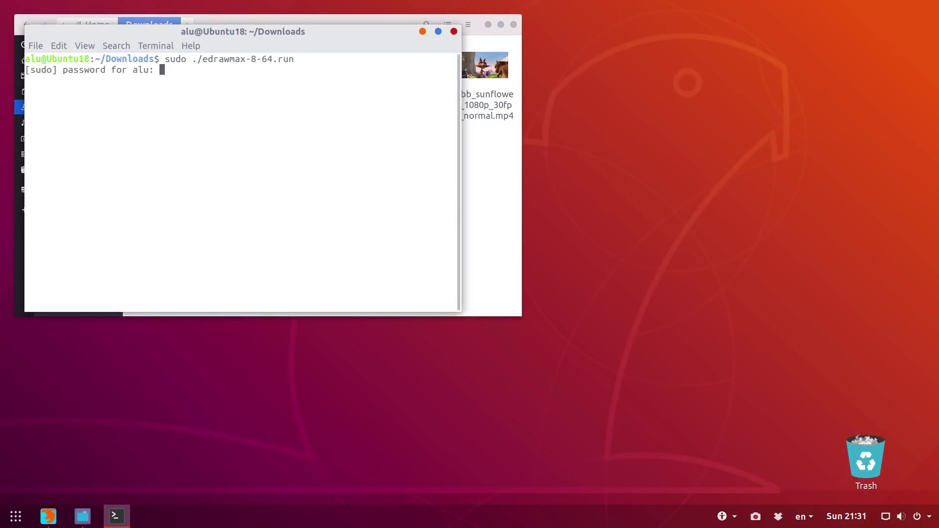
key(Return)
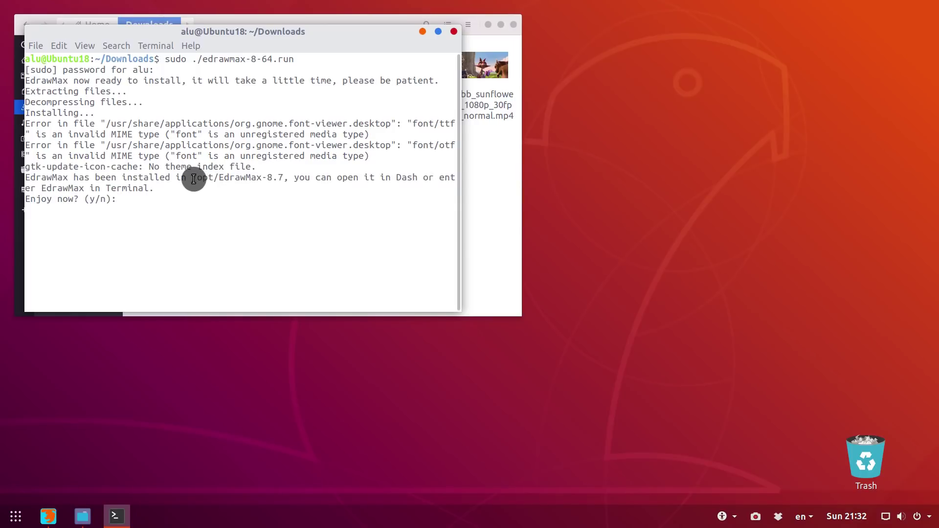
drag(193, 179, 284, 177)
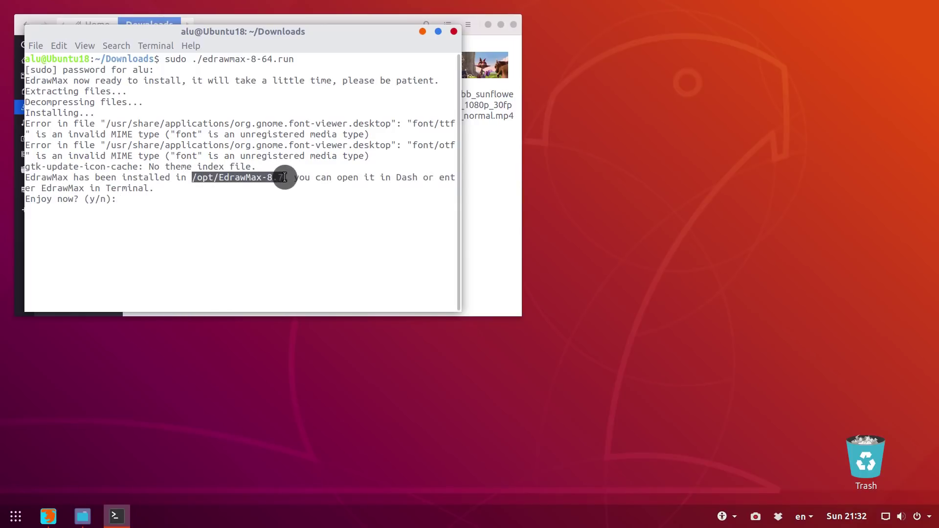
click(290, 208)
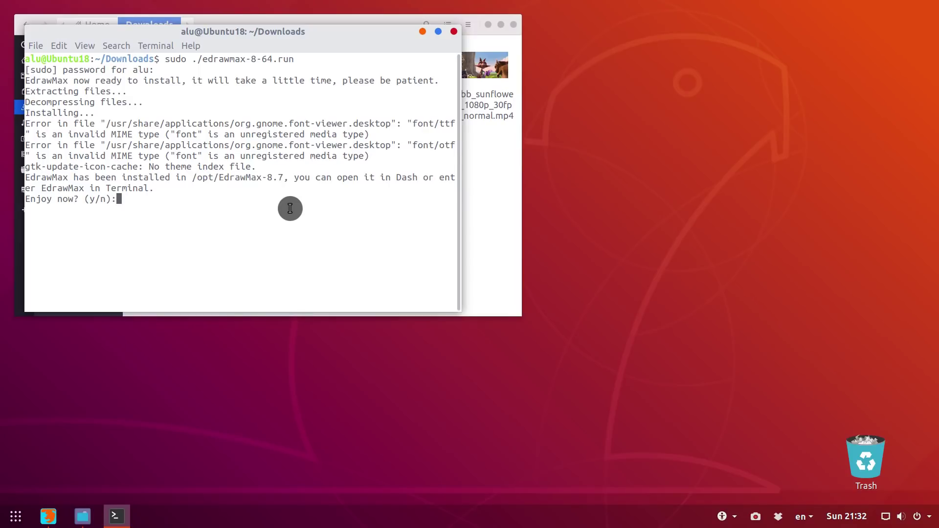
key(Return)
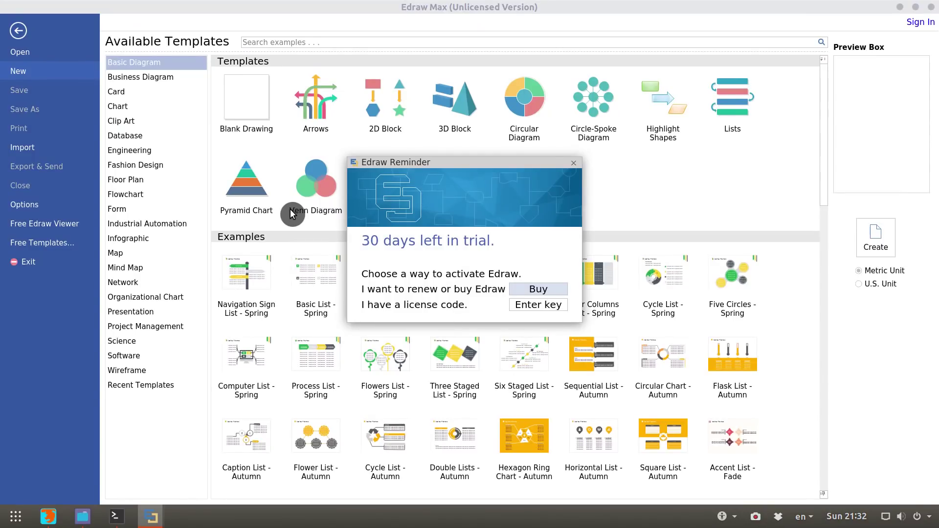
Step: Activate Edraw Max with the licence name and licence code, then close it
click(534, 307)
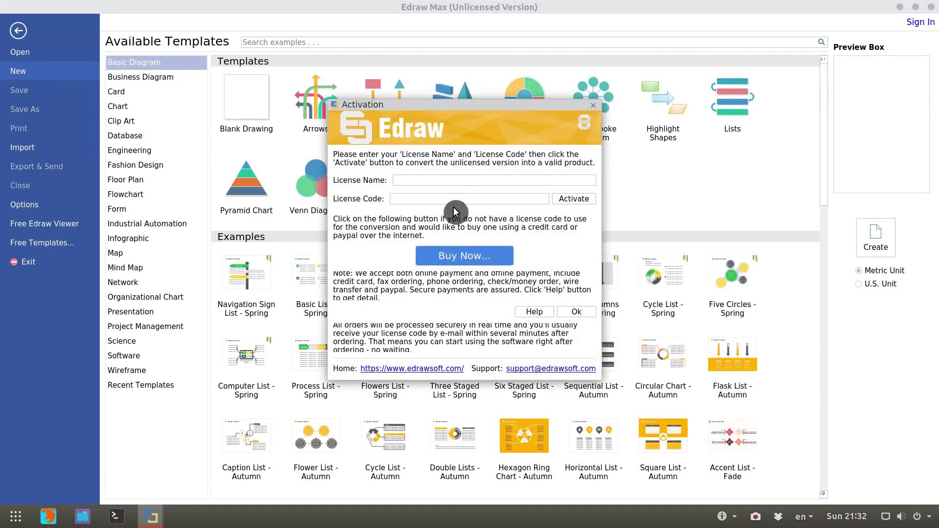
click(455, 181)
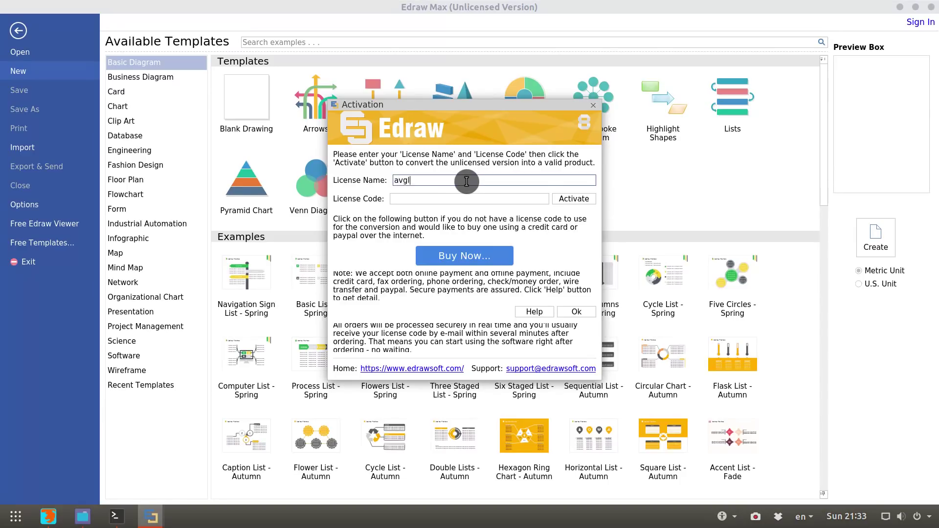
click(464, 198)
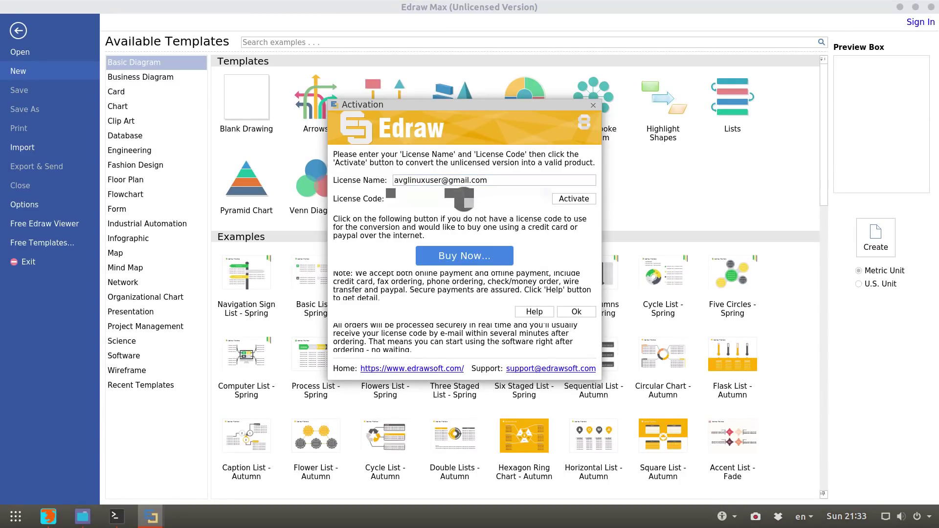
click(573, 201)
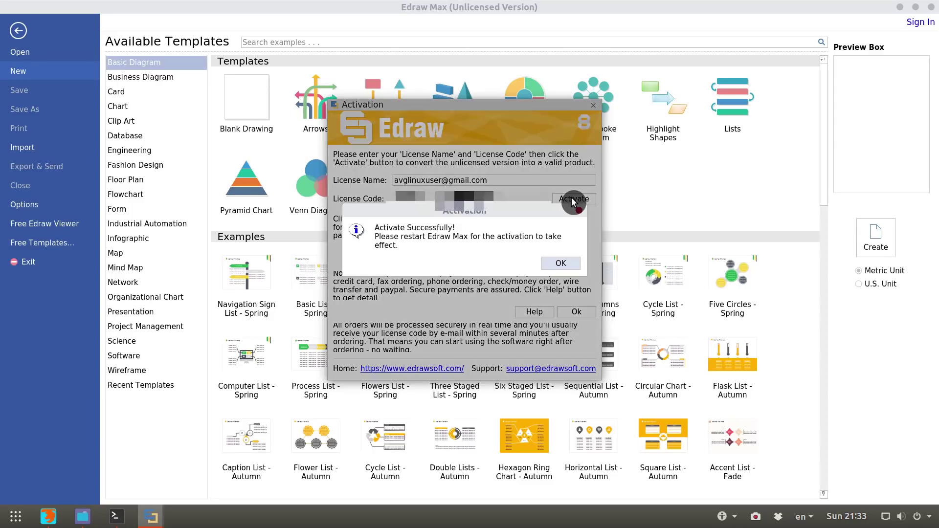
click(561, 263)
Step: Relaunch Edraw Max and confirm Help > Activate shows 'Product Activated'
click(15, 516)
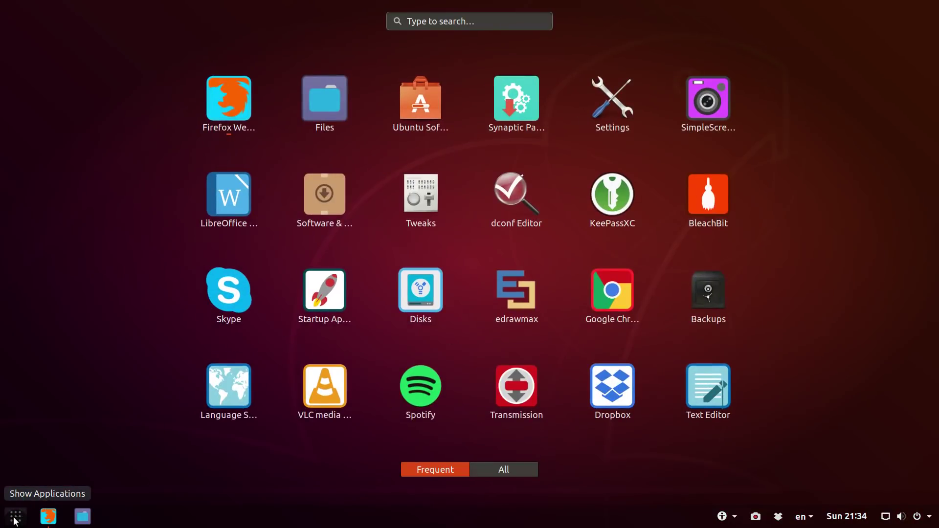
text(edr)
click(470, 83)
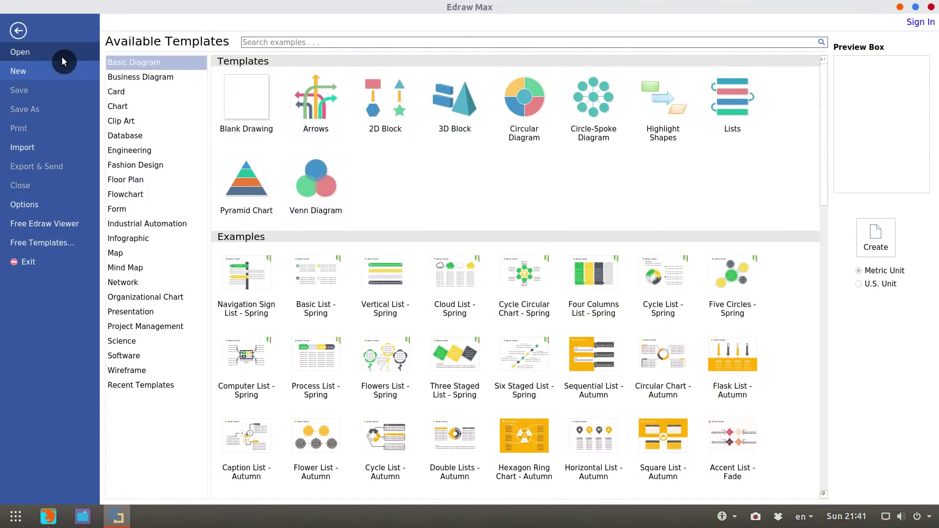
click(18, 30)
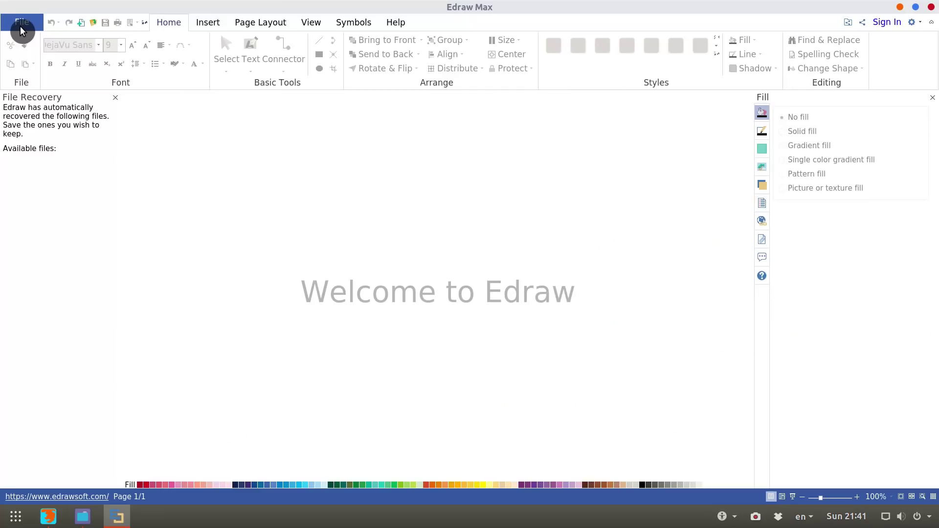
click(397, 25)
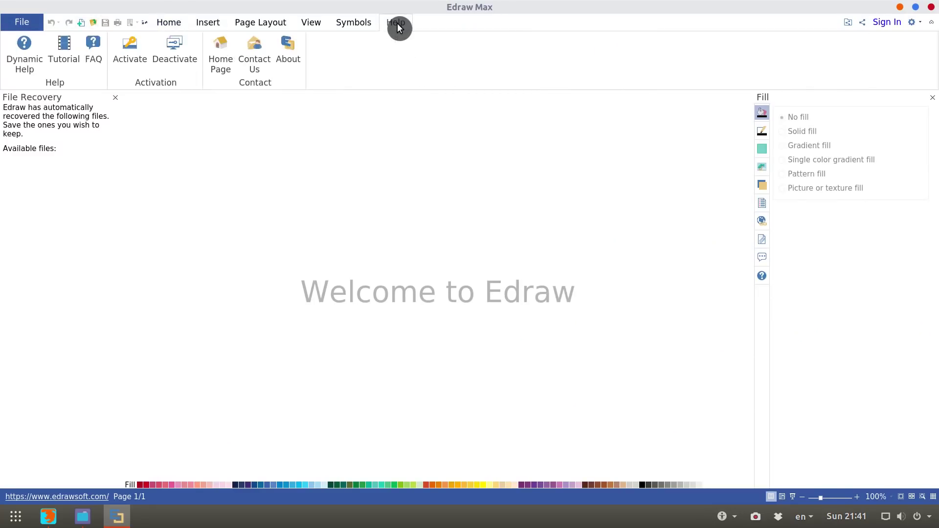
click(134, 58)
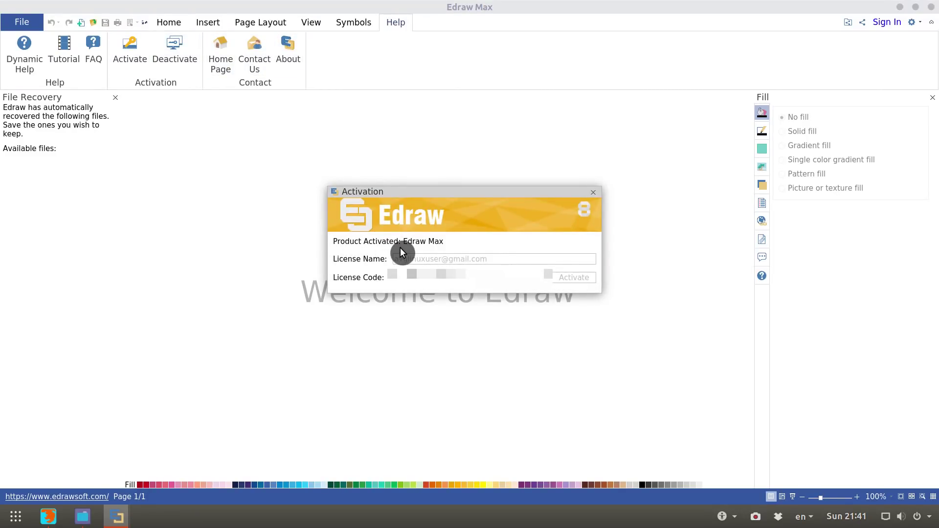
Step: Open Education Infographic 7 and place a Food-library hot dog on the Others box
scroll(478, 390, down, 1)
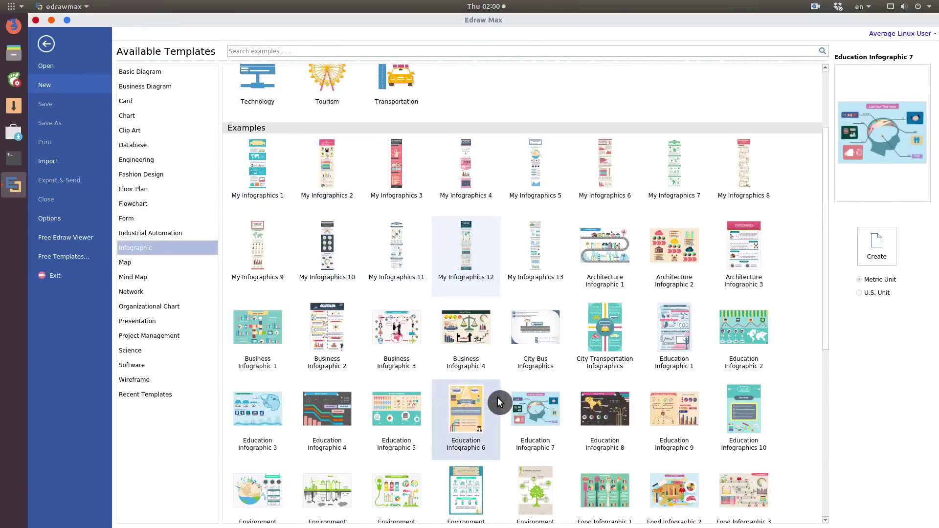
double_click(523, 405)
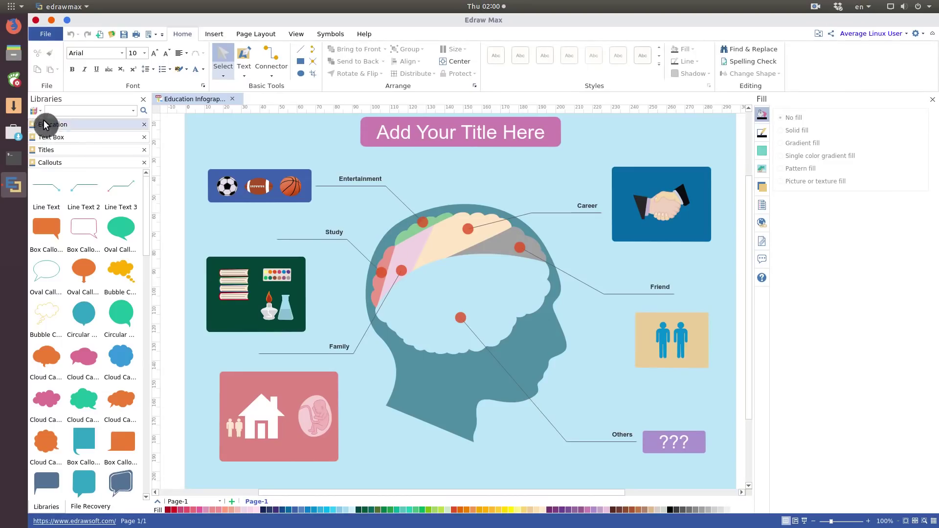
click(40, 114)
mouse_move(86, 317)
click(181, 371)
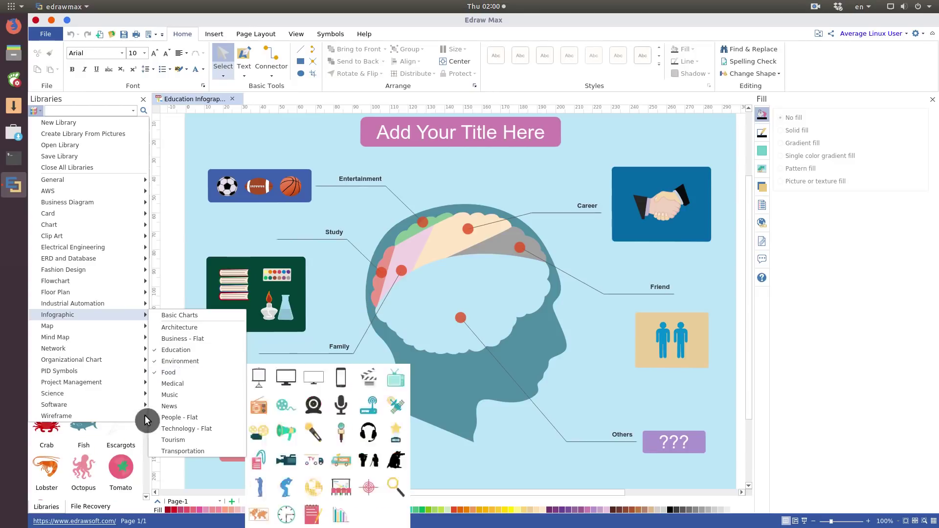
drag(84, 211, 665, 446)
click(676, 408)
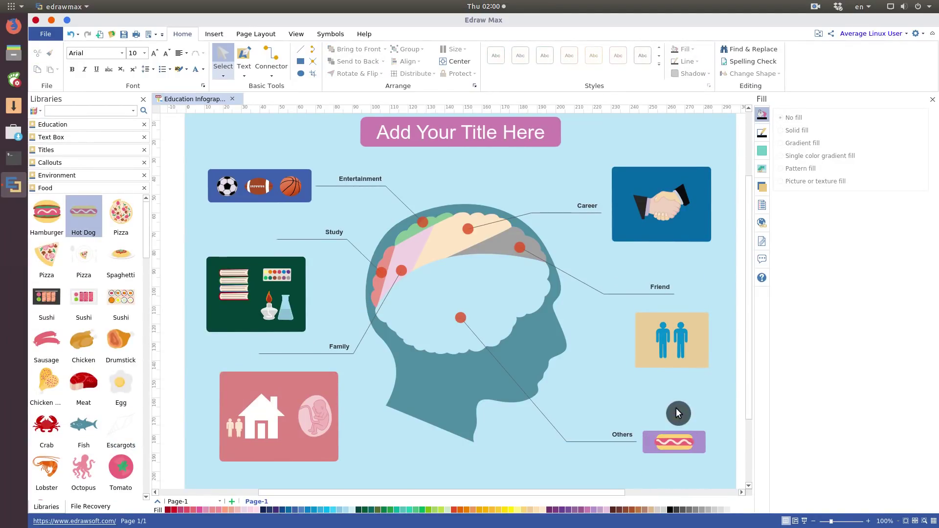
Step: Close the drawing without saving and browse the Infographic template category
click(906, 34)
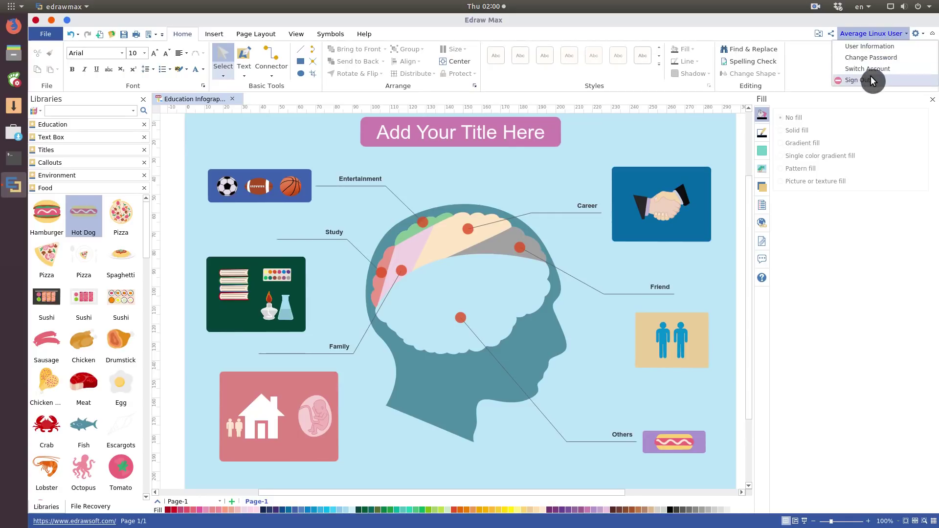
click(36, 19)
click(501, 287)
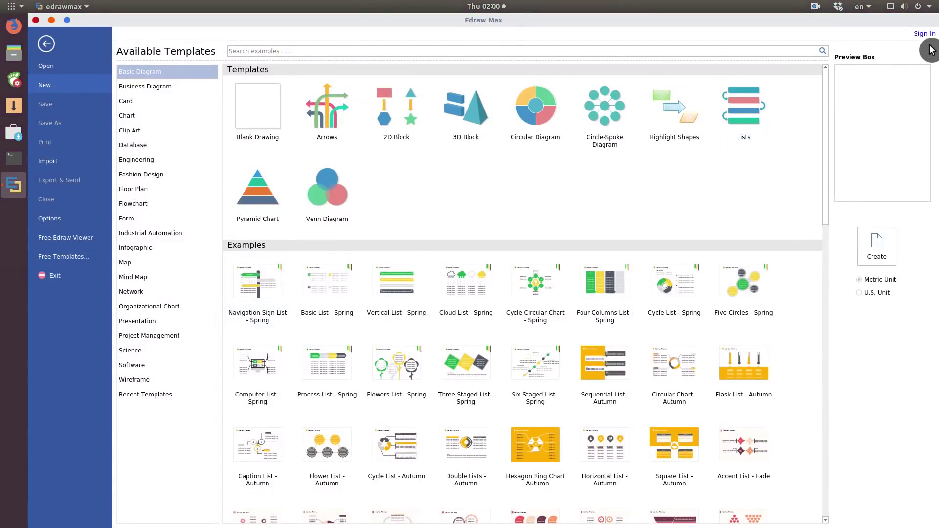
click(155, 248)
scroll(536, 406, down, 4)
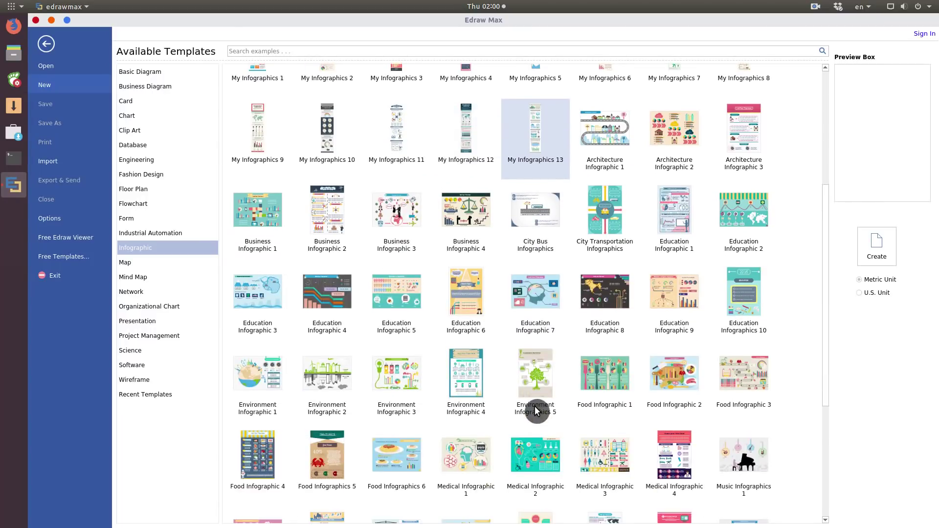
scroll(787, 410, down, 1)
scroll(793, 412, down, 3)
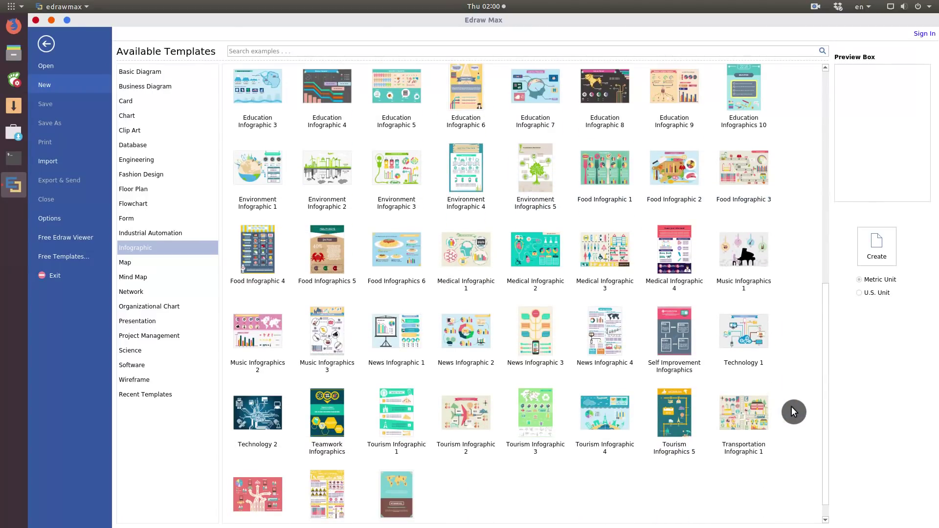
Step: Close the Edraw Max window to return to the empty Ubuntu desktop
click(36, 20)
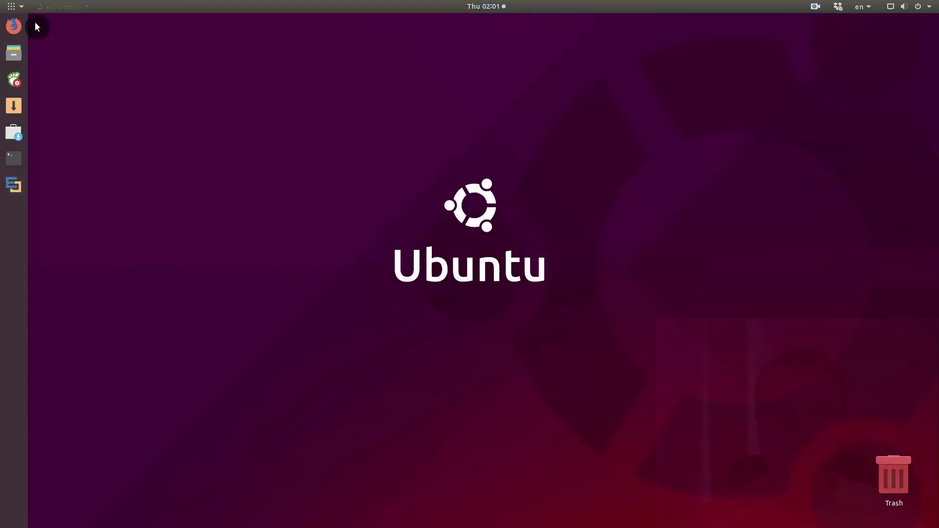